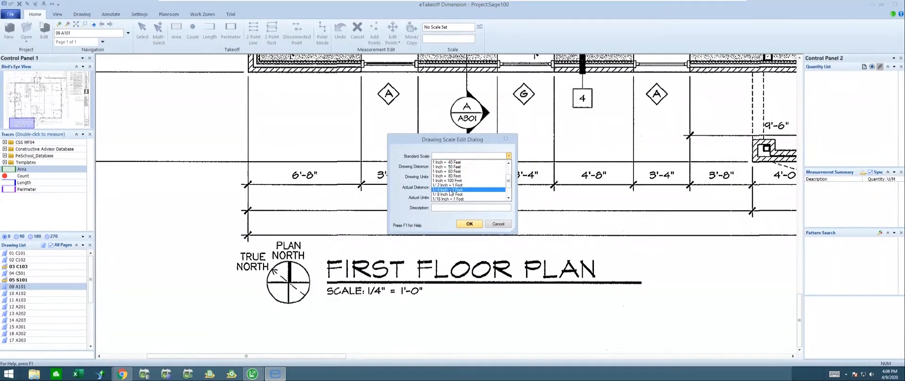
Step: Set the scale of drawing 09 A101 to the standard 1/4 Inch = 1 Foot
click(450, 190)
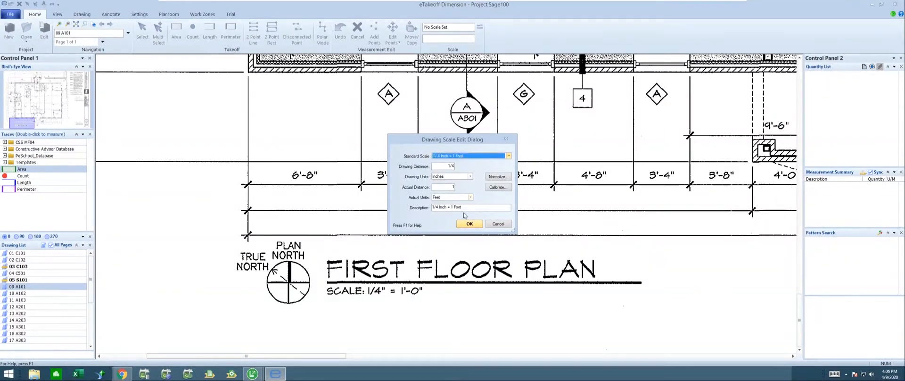
click(468, 225)
Step: Examine the window tags along the exterior walls around Private Office 122 on the first floor plan
scroll(336, 220, up, 3)
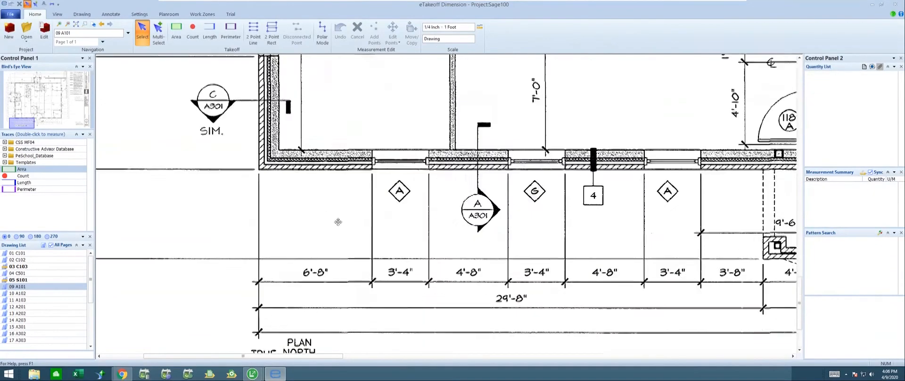
middle_drag(339, 223, 335, 204)
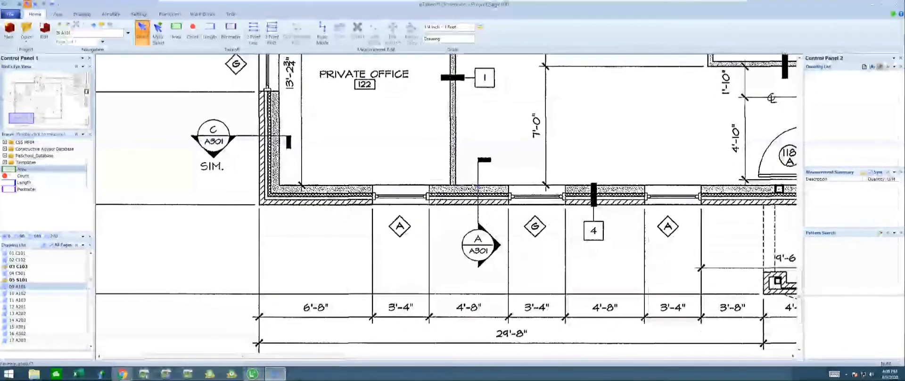
middle_drag(477, 170, 407, 148)
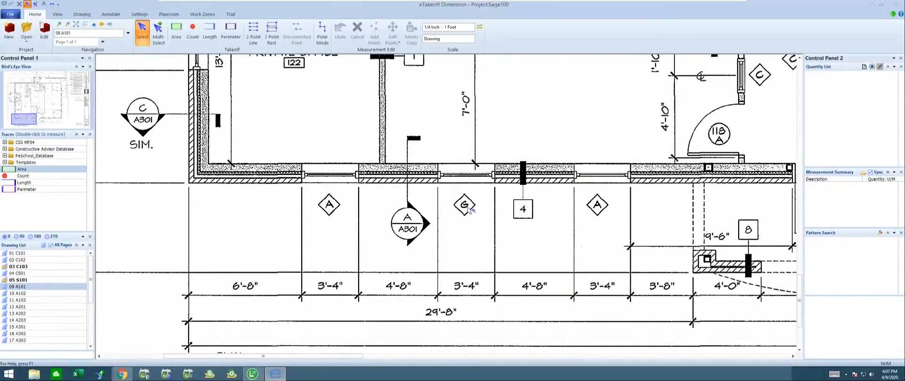
middle_drag(260, 130, 322, 235)
middle_drag(324, 71, 314, 212)
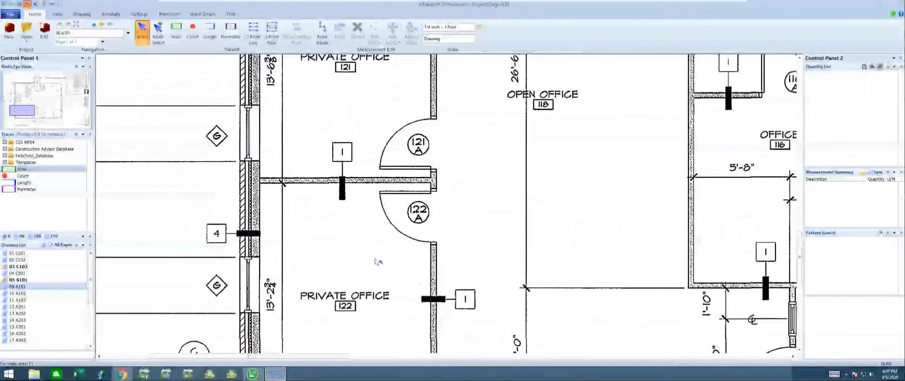
mouse_move(376, 237)
middle_down()
mouse_move(320, 122)
mouse_move(323, 56)
middle_up()
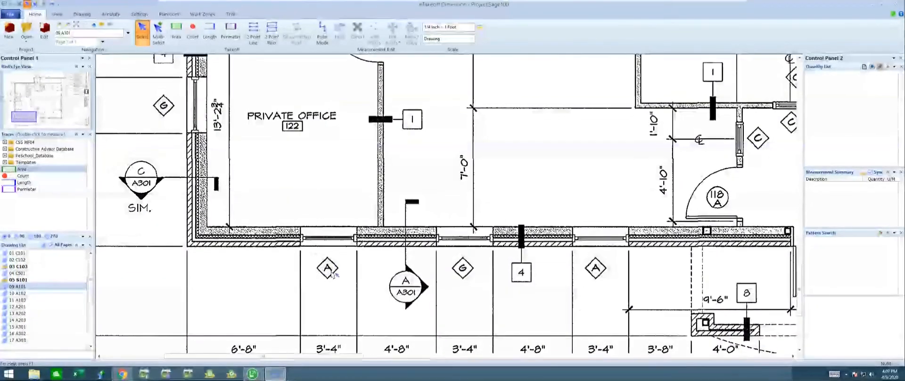
middle_drag(340, 249, 348, 211)
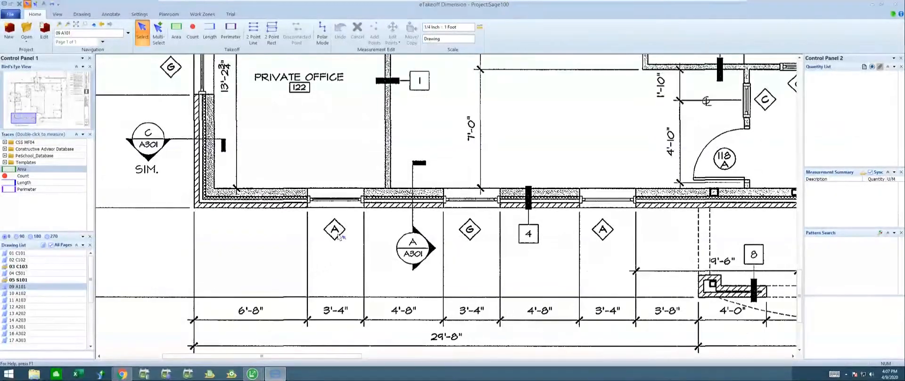
Step: Try counting the first A and G window tags below the lower exterior wall manually with the Count takeoff
click(194, 32)
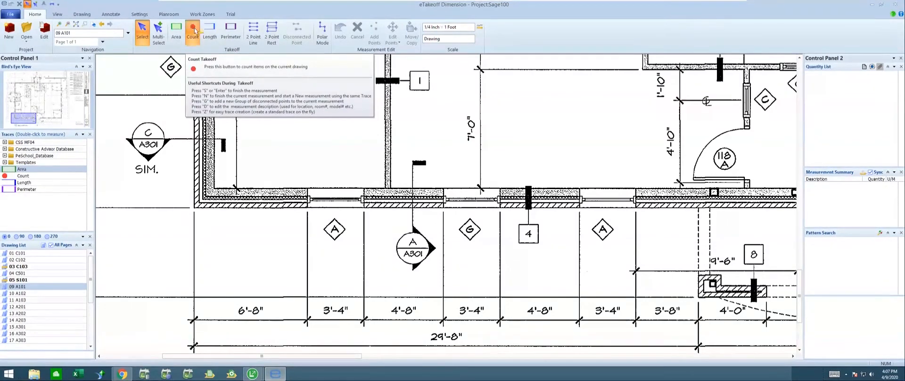
click(333, 224)
click(466, 230)
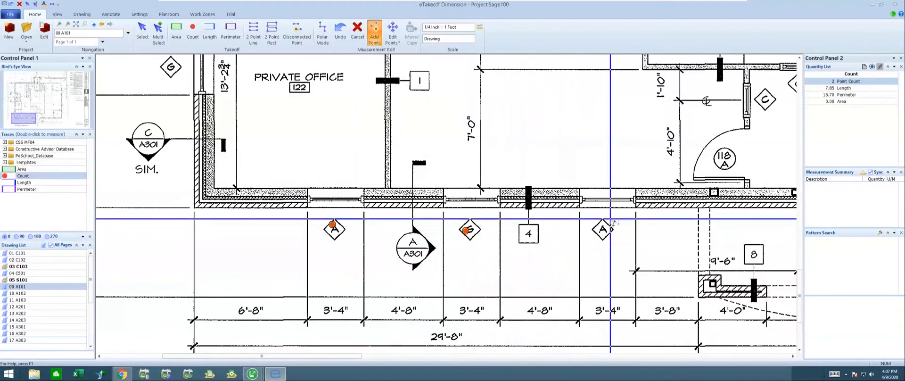
key(ctrl+z)
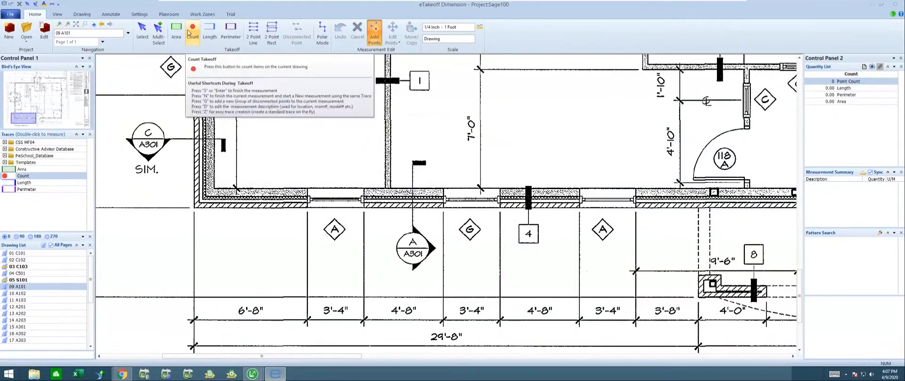
Step: Add a rectangular pattern search area described as "1st Floor" that encloses the whole floor plan, leaving out the wall type schedule and title block
click(81, 18)
scroll(358, 104, down, 5)
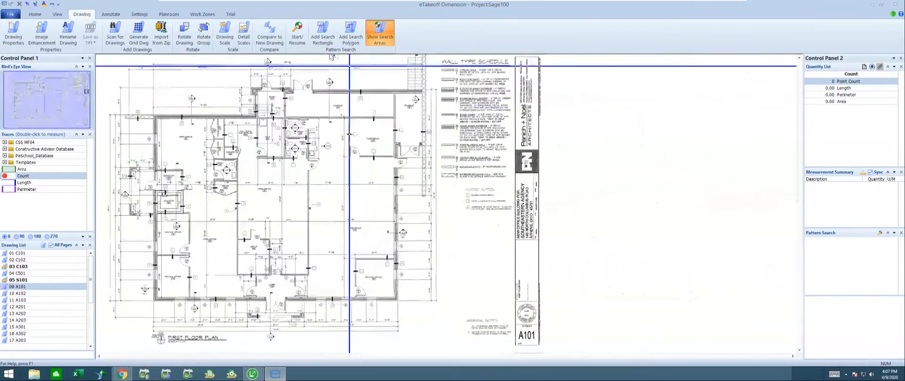
click(301, 40)
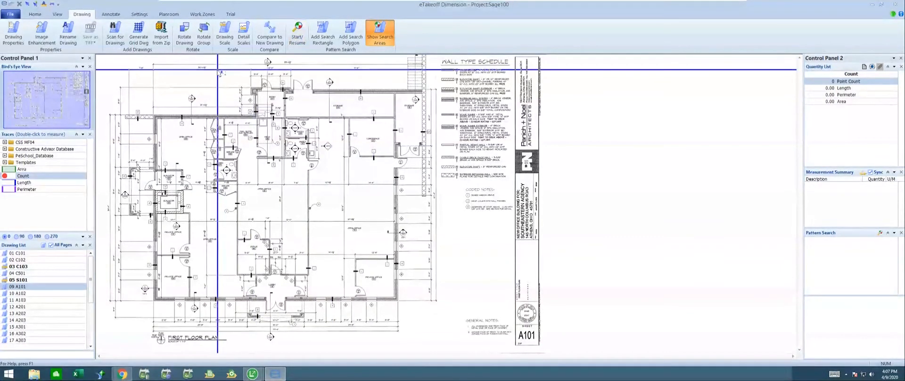
click(326, 31)
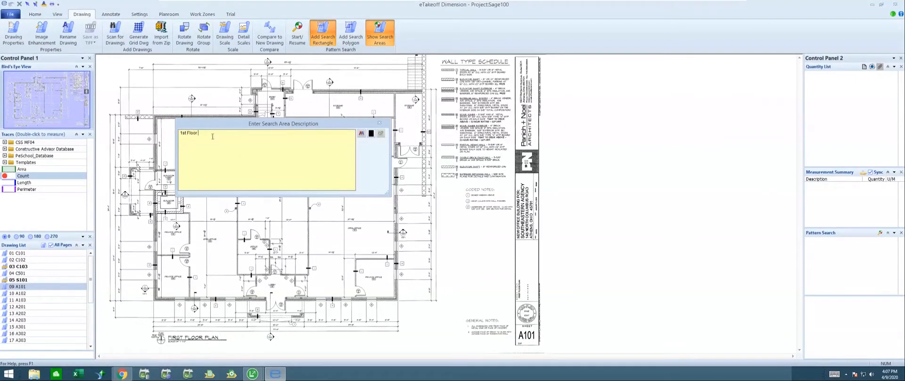
click(381, 135)
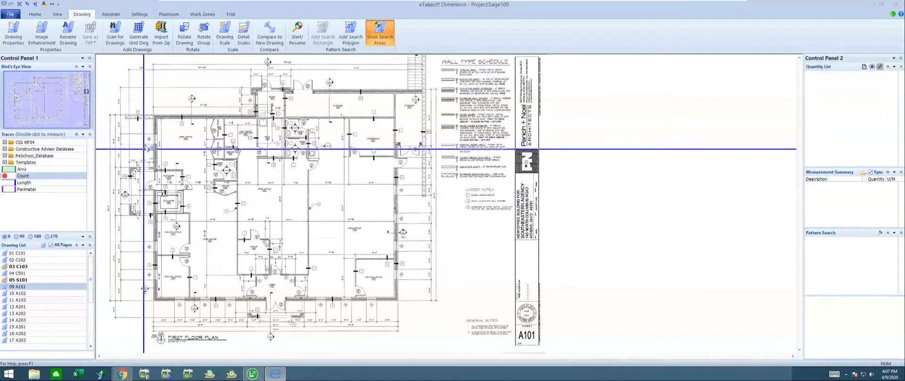
click(168, 104)
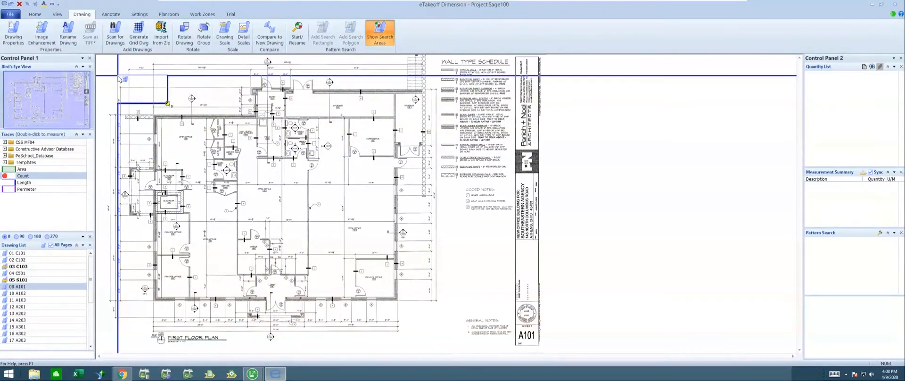
key(Escape)
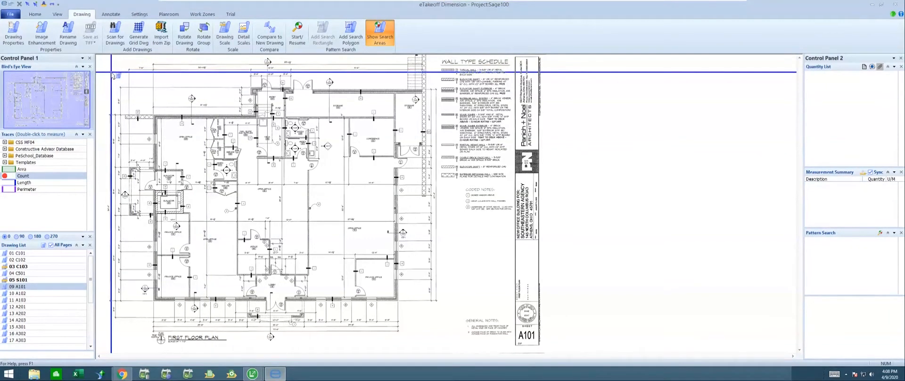
drag(285, 127, 112, 76)
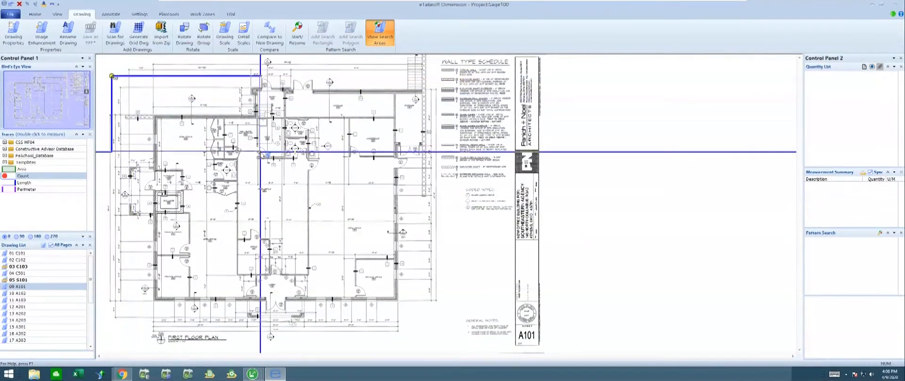
click(433, 319)
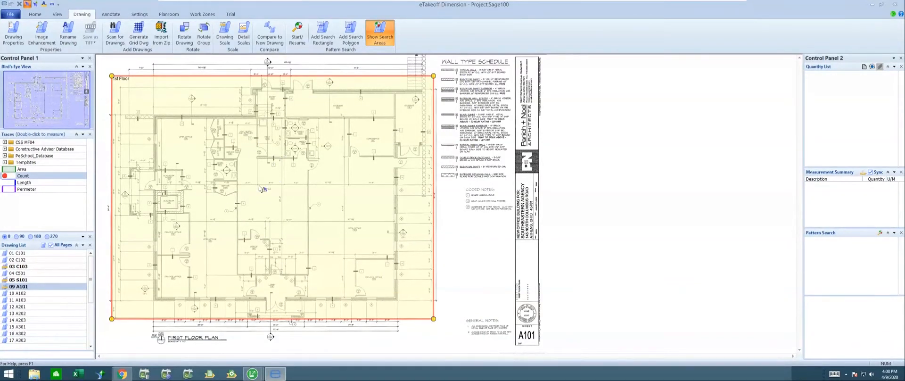
click(463, 248)
Step: Toggle the display of the pattern search areas, leaving them hidden on the drawing
click(380, 35)
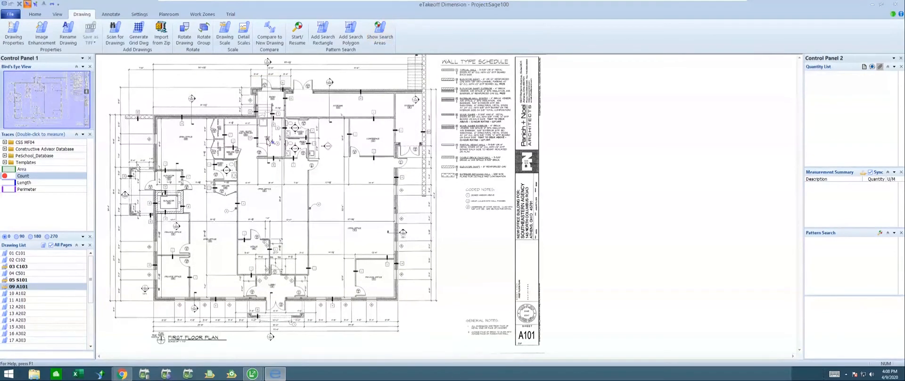
click(379, 35)
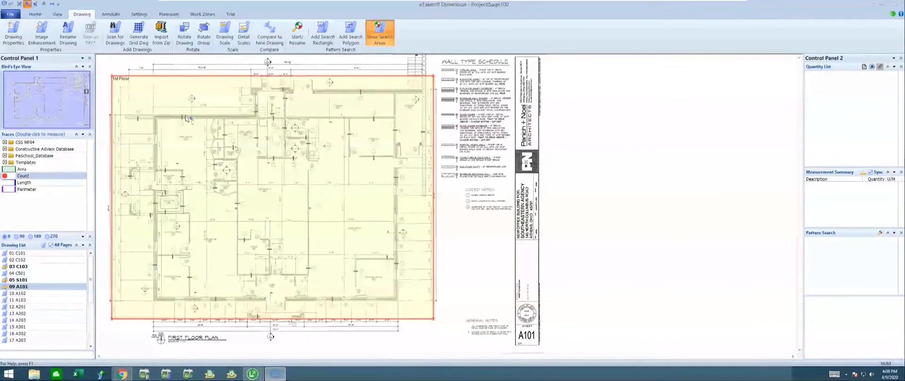
click(375, 35)
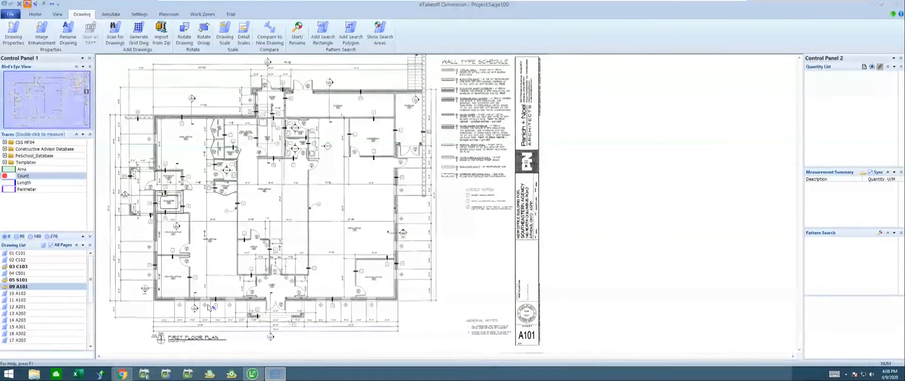
Step: Start a pattern search and capture the diamond-shaped A window tag below the lower exterior wall as the pattern
scroll(213, 307, up, 5)
middle_drag(245, 309, 288, 206)
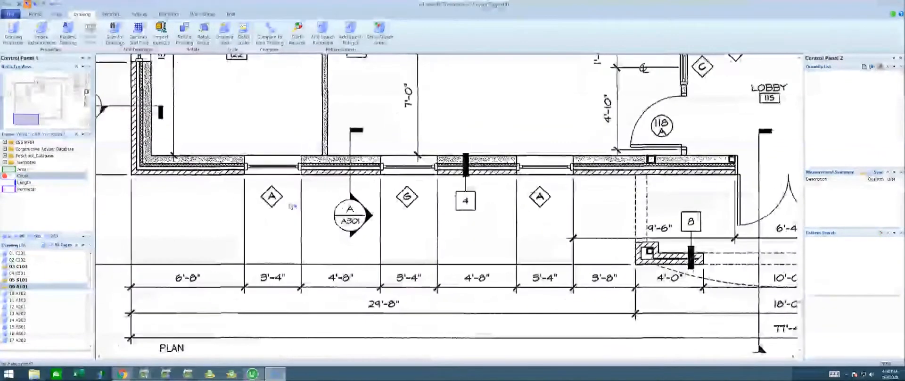
scroll(273, 196, up, 1)
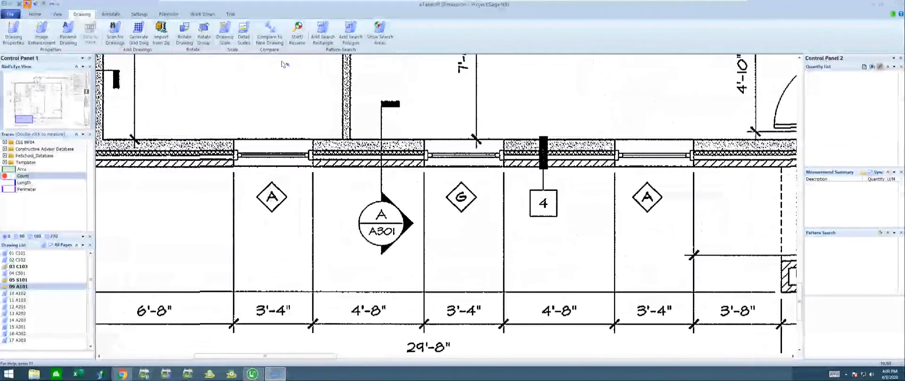
click(296, 32)
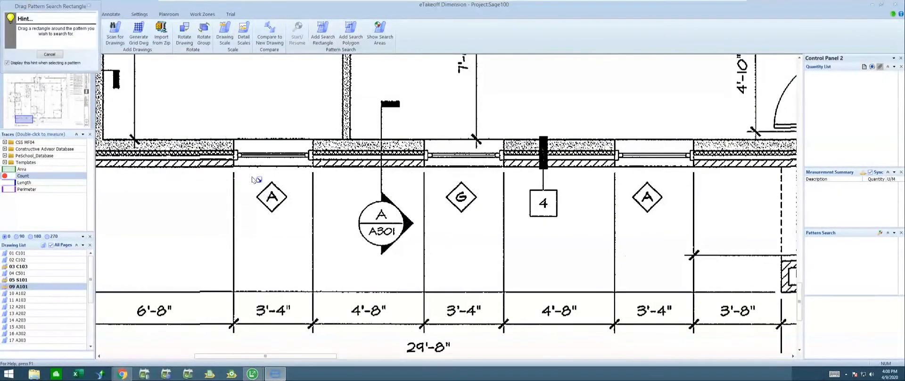
drag(251, 175, 292, 216)
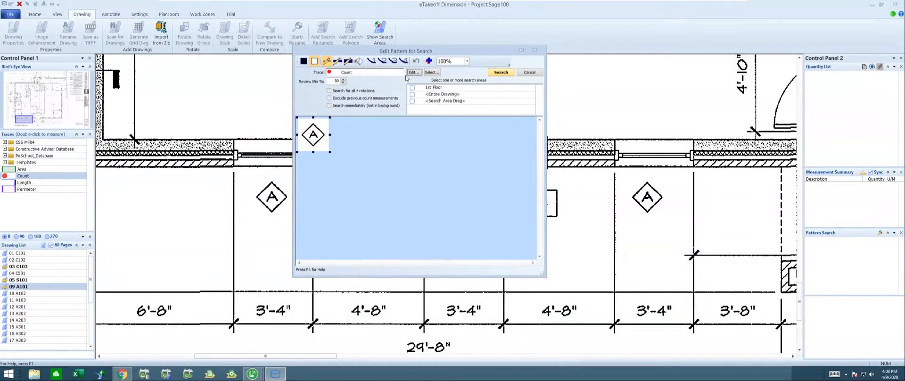
Step: Name the search trace "Windows A", enable searching for all 4 rotations, and choose 1st Floor as the search area
click(413, 72)
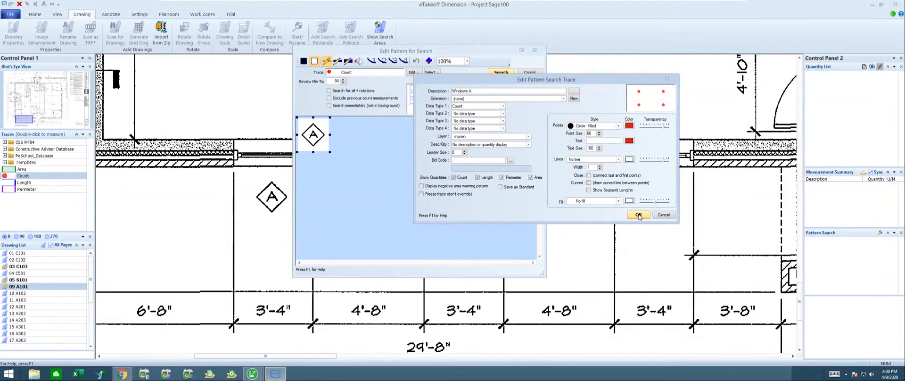
click(638, 214)
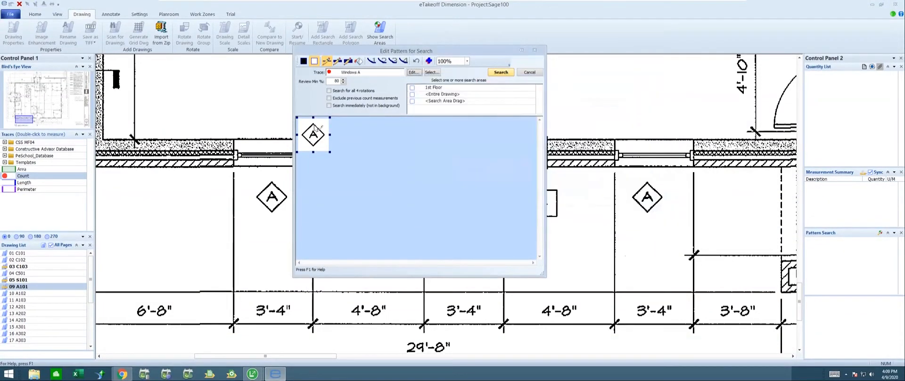
click(329, 91)
click(412, 88)
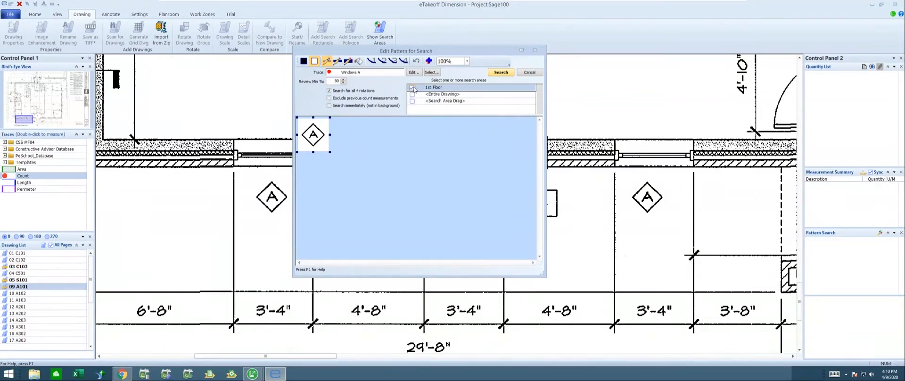
Step: Enlarge the pattern preview to 300% and erase the letter A from inside the diamond
click(466, 62)
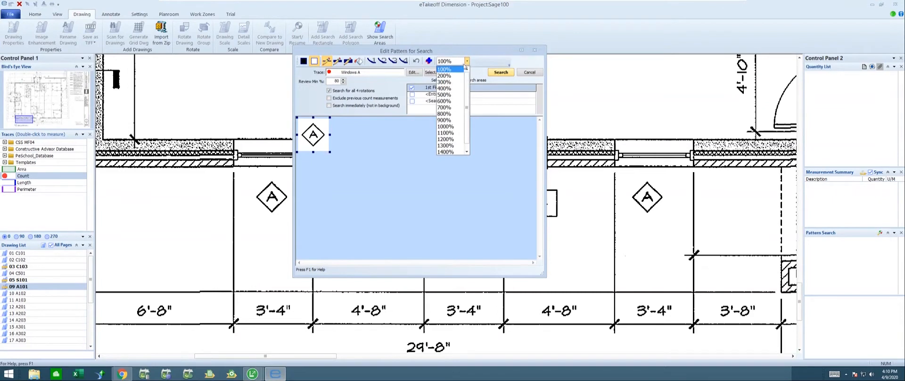
click(444, 82)
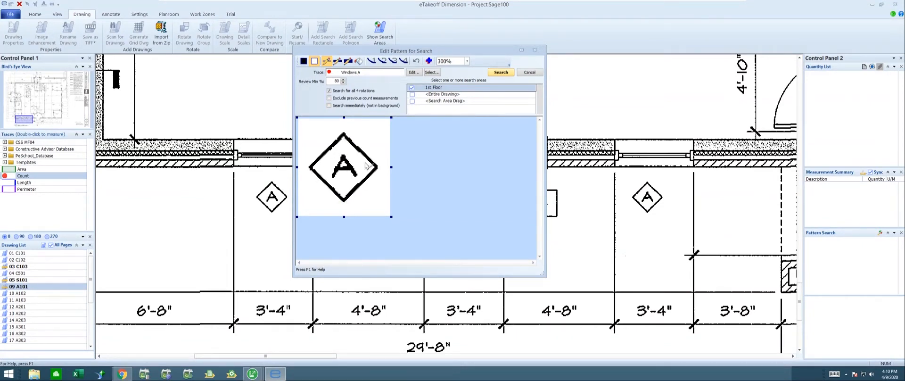
click(348, 61)
mouse_move(348, 173)
mouse_down()
mouse_move(344, 157)
mouse_move(340, 178)
mouse_move(349, 166)
mouse_move(357, 177)
mouse_move(344, 167)
mouse_up()
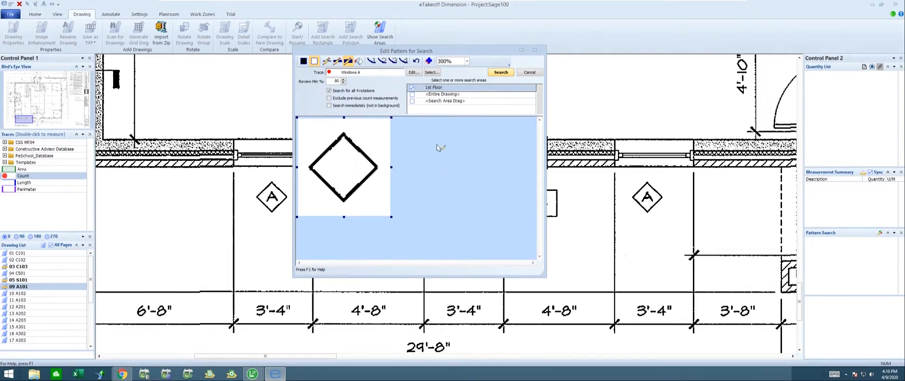
Step: Run the Windows A pattern search over the 1st Floor area and view the plan around the lobby while it runs
click(500, 73)
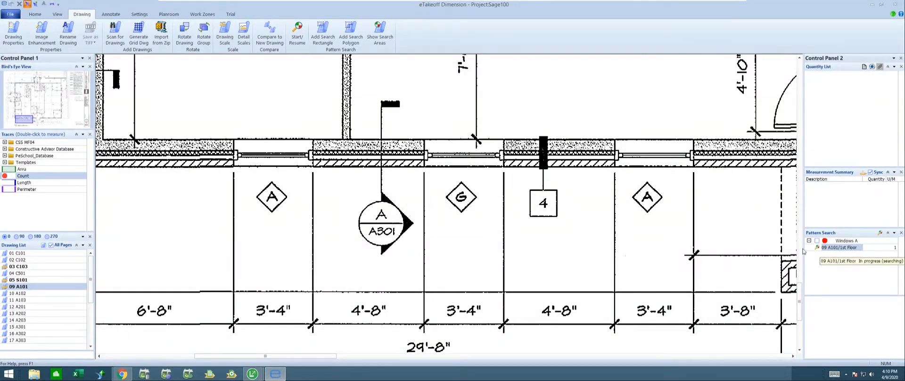
scroll(481, 198, down, 4)
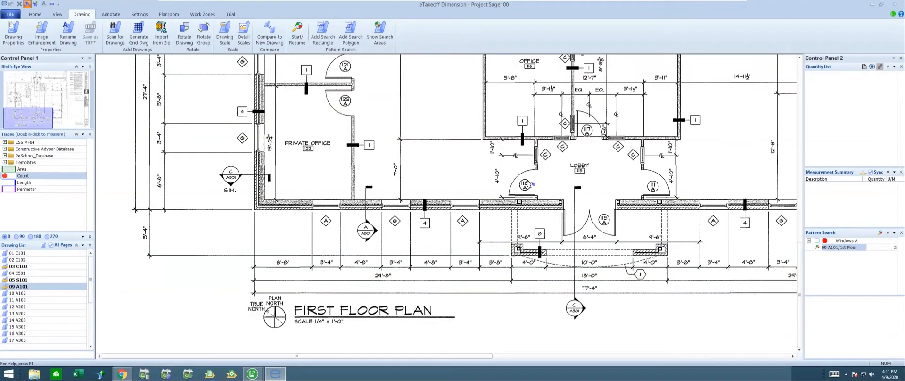
scroll(400, 136, up, 3)
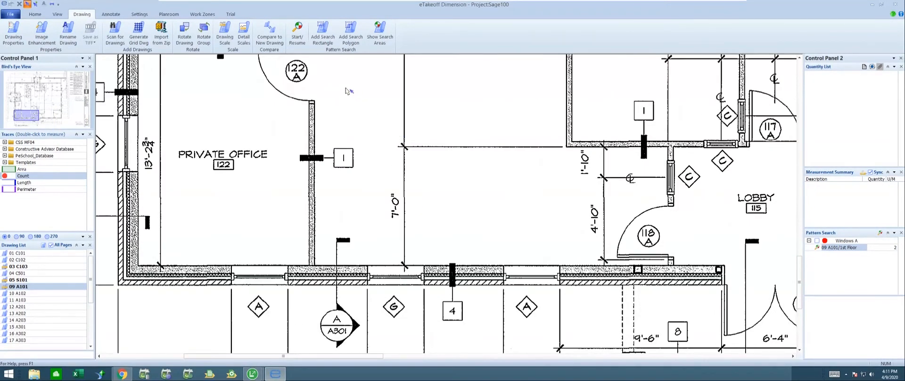
Step: Capture the circular 122 A door tag beside the private office as a search pattern and erase the text inside the circle
scroll(347, 88, up, 1)
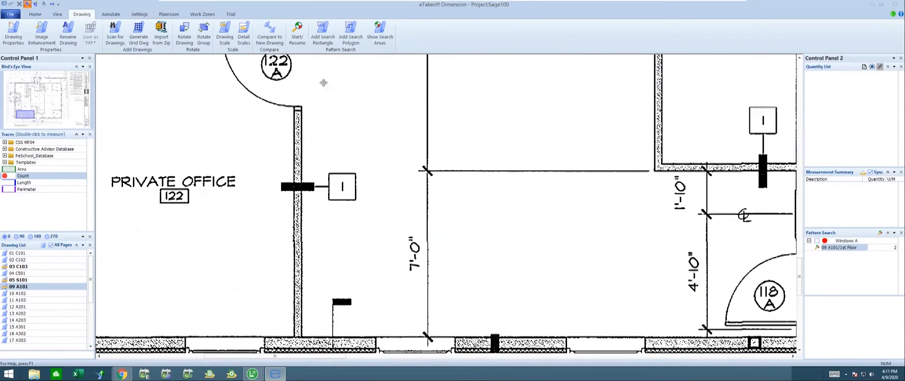
middle_drag(323, 83, 360, 128)
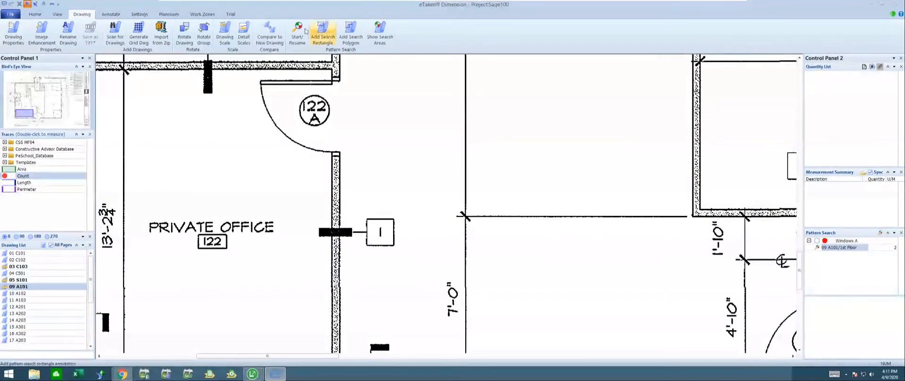
click(322, 33)
drag(292, 89, 336, 132)
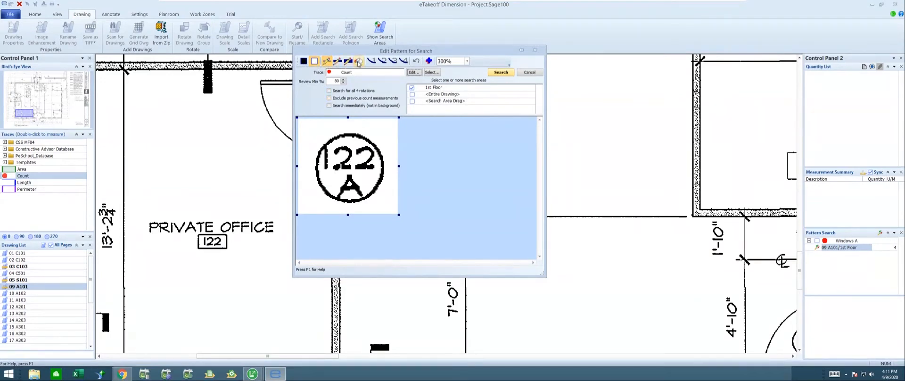
click(348, 61)
mouse_move(339, 152)
mouse_down()
mouse_move(330, 164)
mouse_move(329, 155)
mouse_move(329, 175)
mouse_move(351, 152)
mouse_move(376, 158)
mouse_move(347, 166)
mouse_move(353, 175)
mouse_move(375, 169)
mouse_move(372, 150)
mouse_move(342, 197)
mouse_move(358, 195)
mouse_up()
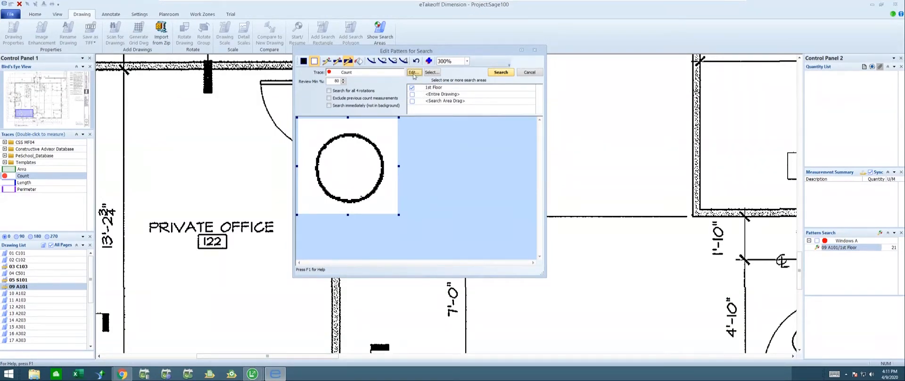
Step: Name the search trace "Doors A", colour its points pink, and run the pattern search over the 1st Floor area
click(414, 72)
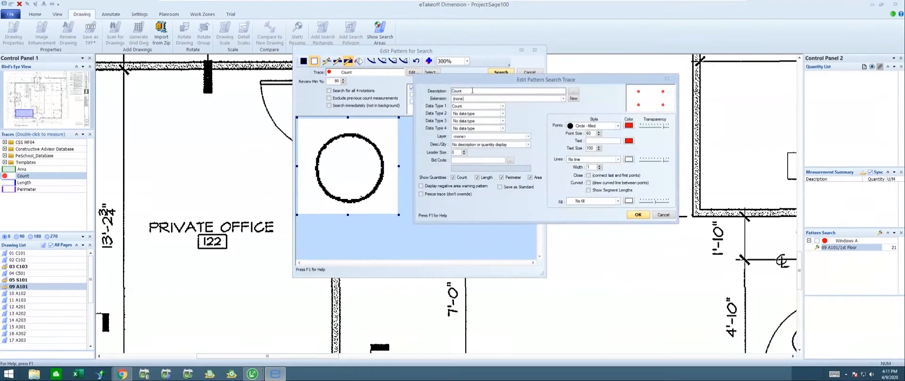
drag(472, 91, 443, 92)
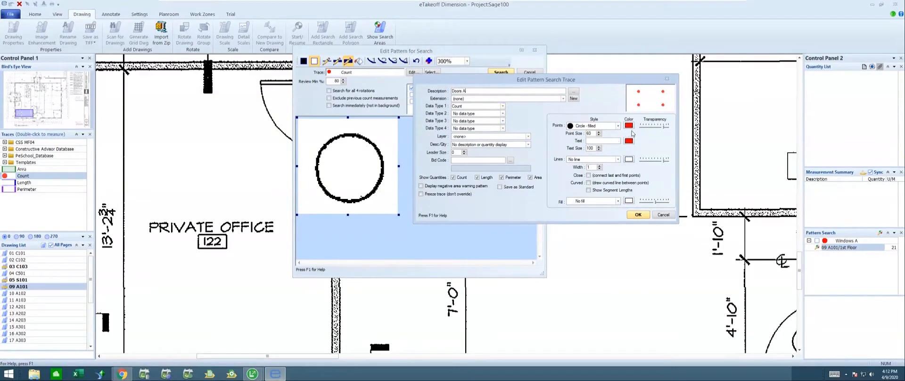
click(628, 126)
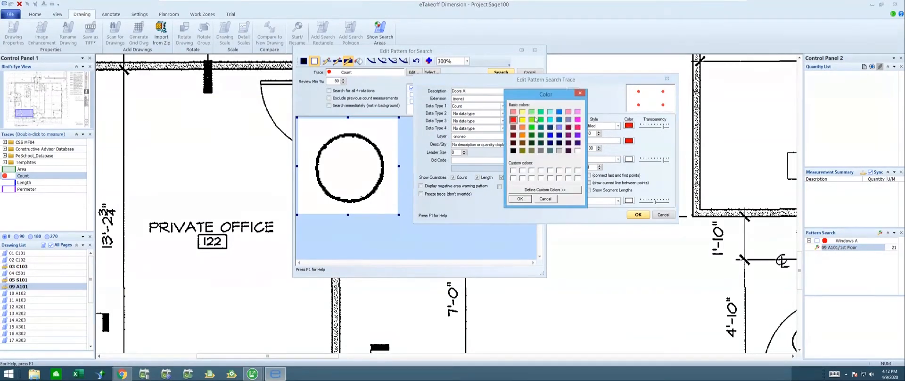
click(577, 112)
click(520, 199)
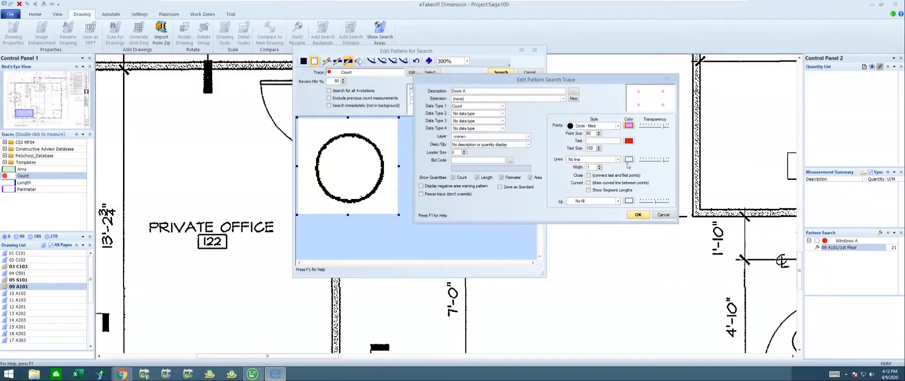
click(639, 215)
click(502, 72)
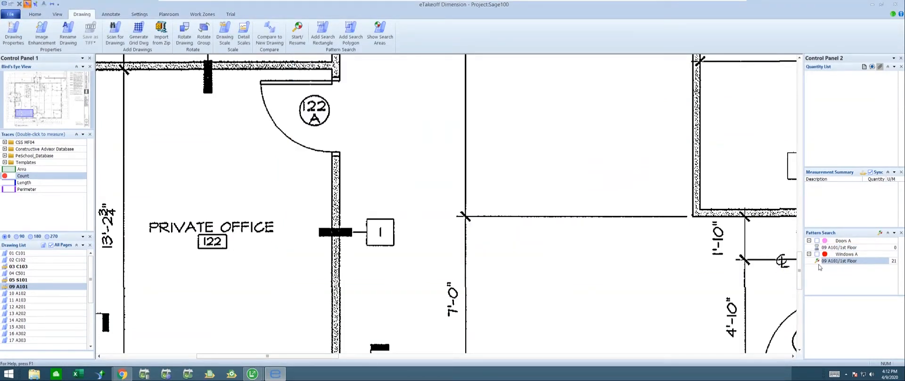
Step: Open the finished Windows A search results for review and display the matches on the drawing
mouse_move(819, 264)
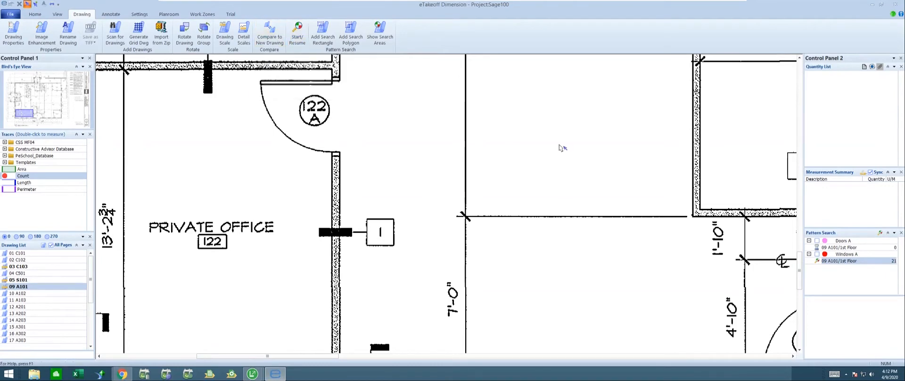
scroll(401, 122, down, 1)
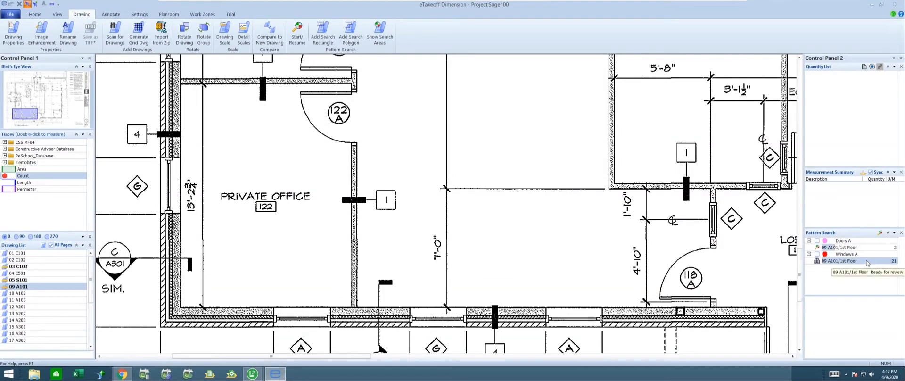
double_click(866, 261)
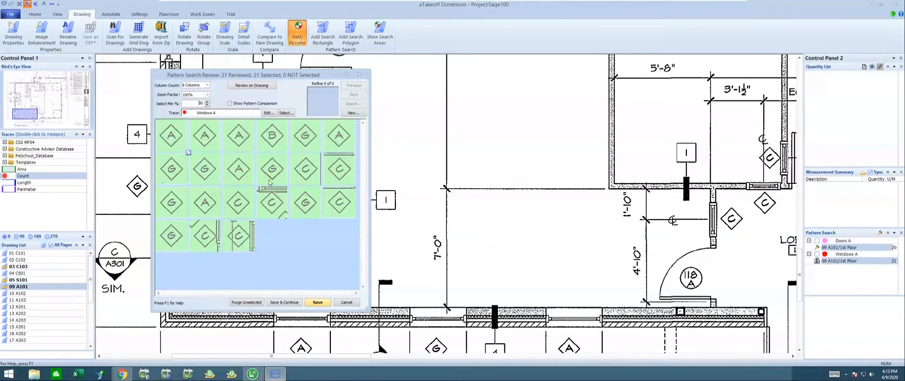
click(245, 86)
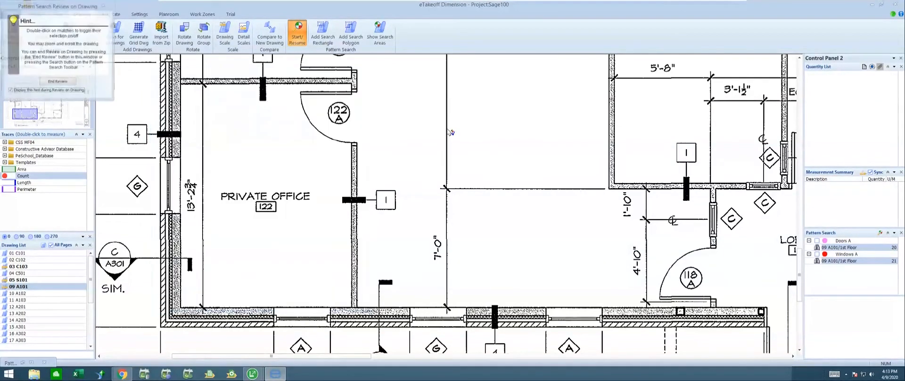
scroll(450, 133, down, 3)
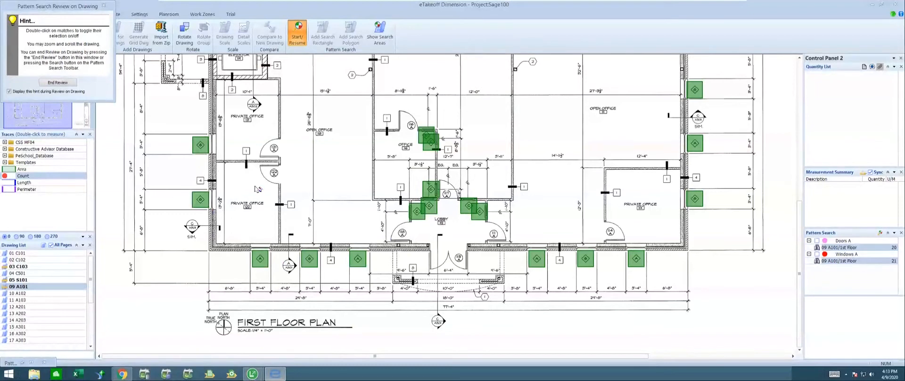
Step: Deselect the two G tags on the west wall and the one on the south wall, and end the on-drawing review
double_click(201, 147)
double_click(203, 202)
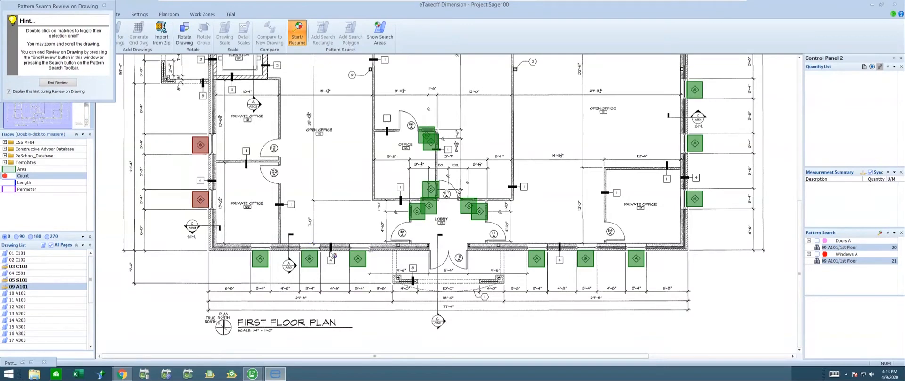
double_click(311, 260)
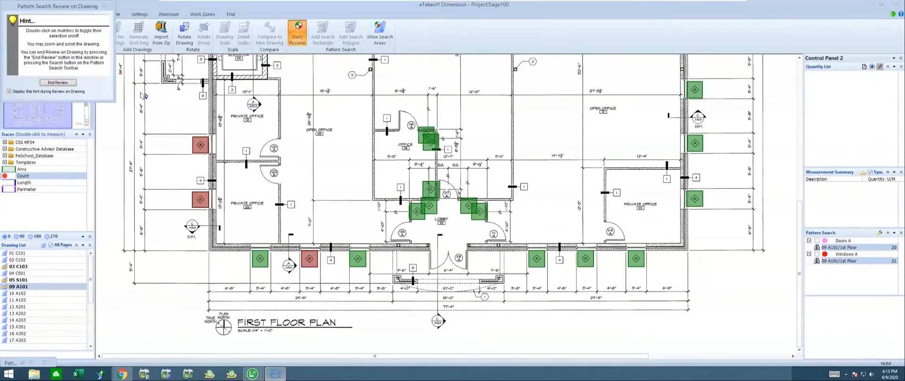
click(72, 86)
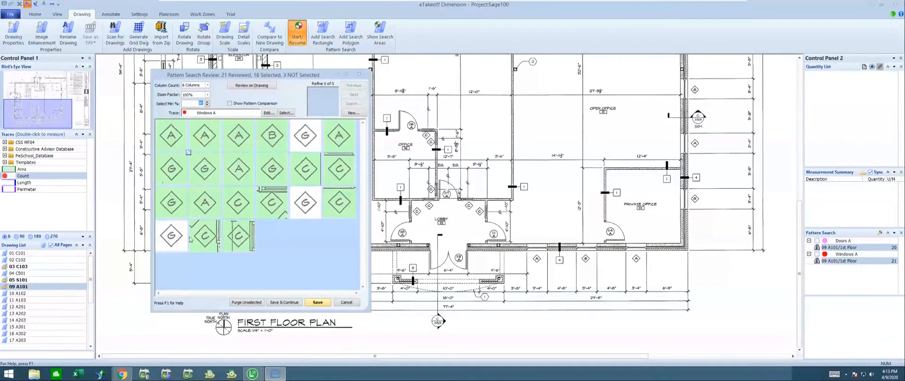
Step: Deselect the remaining B, G and C matches, and save the A matches to Windows A while continuing the review
drag(305, 76, 469, 56)
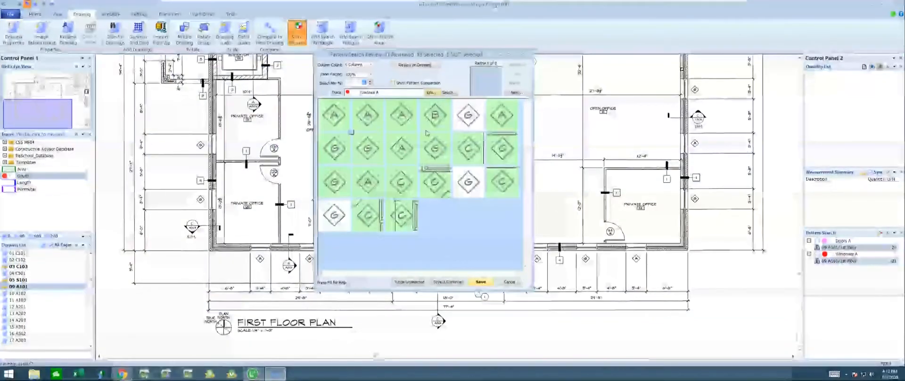
click(436, 117)
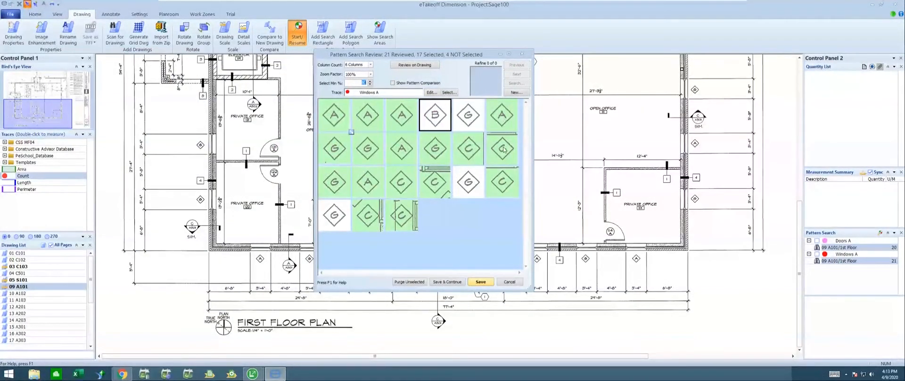
click(337, 153)
click(359, 154)
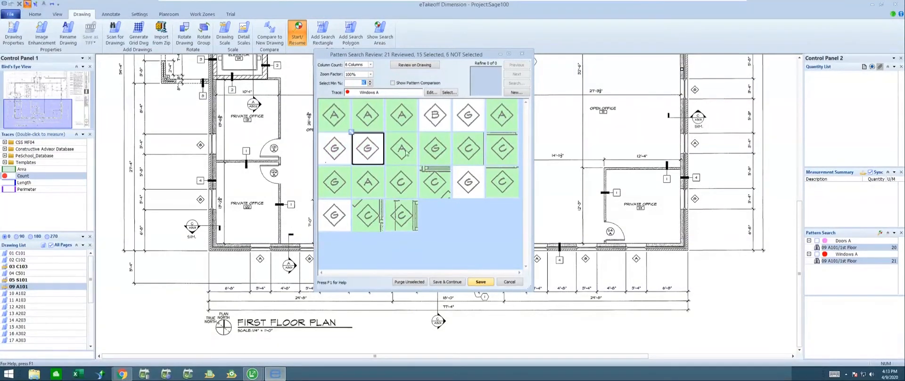
click(435, 151)
click(470, 150)
click(502, 150)
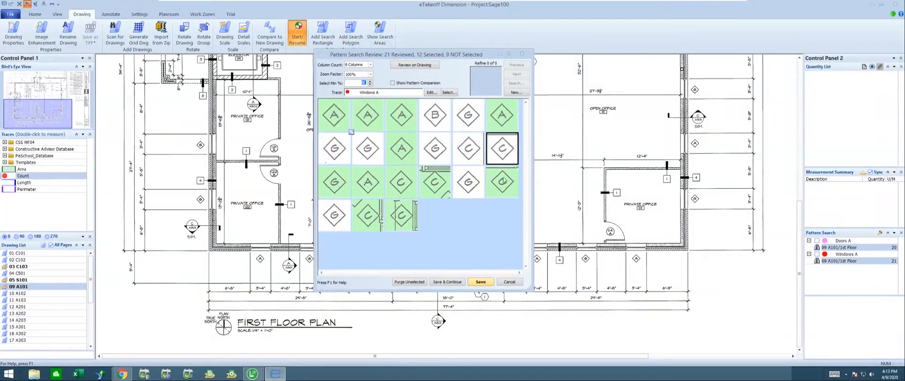
click(502, 182)
click(435, 182)
click(402, 185)
click(335, 183)
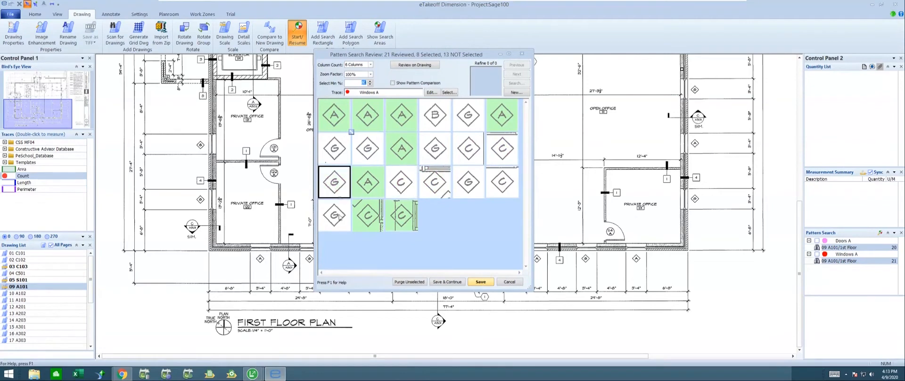
click(375, 215)
click(401, 216)
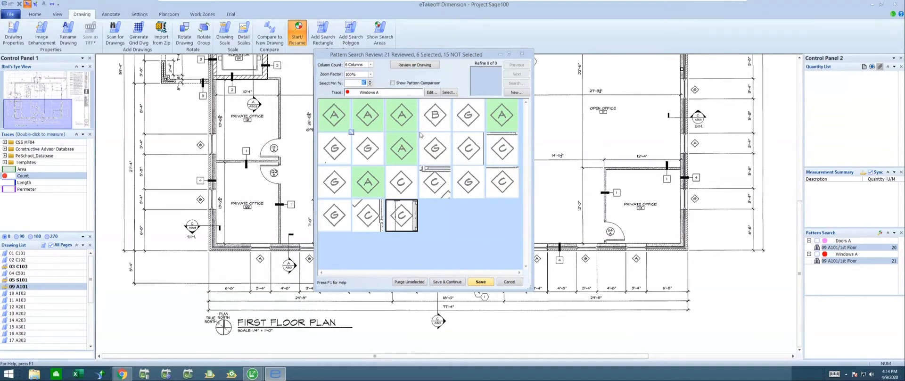
mouse_move(422, 166)
click(452, 283)
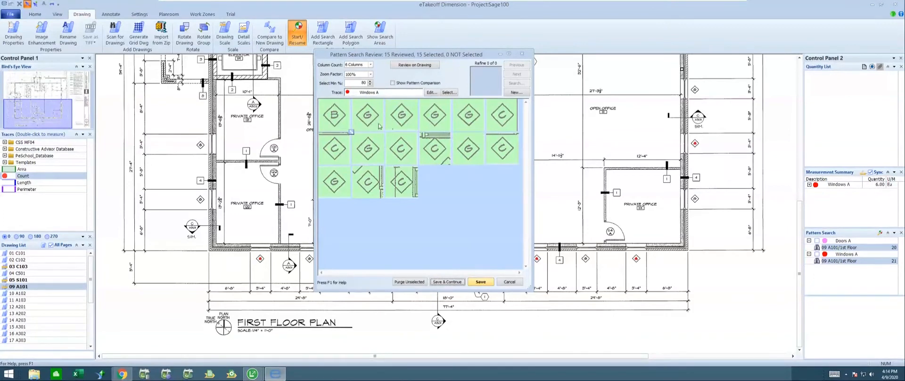
Step: Rename the trace for the remaining matches as "Windows B" and set its point colour to yellow
click(432, 93)
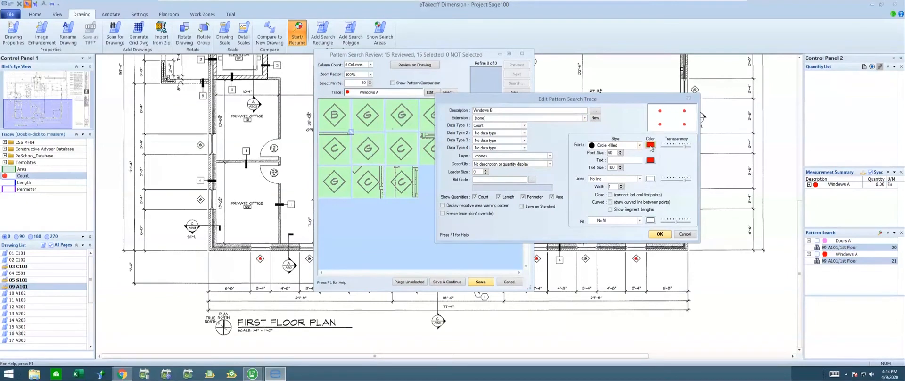
click(650, 146)
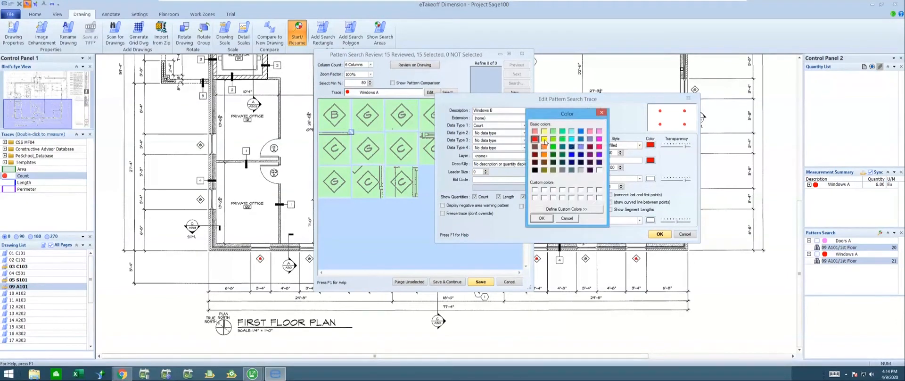
click(544, 140)
click(542, 219)
click(659, 234)
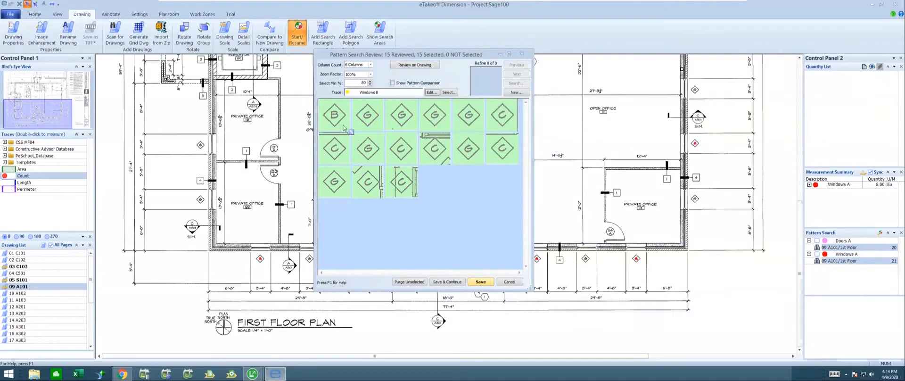
Step: Deselect all G and C matches, and save the B match to Windows B while continuing the review
click(368, 117)
click(401, 118)
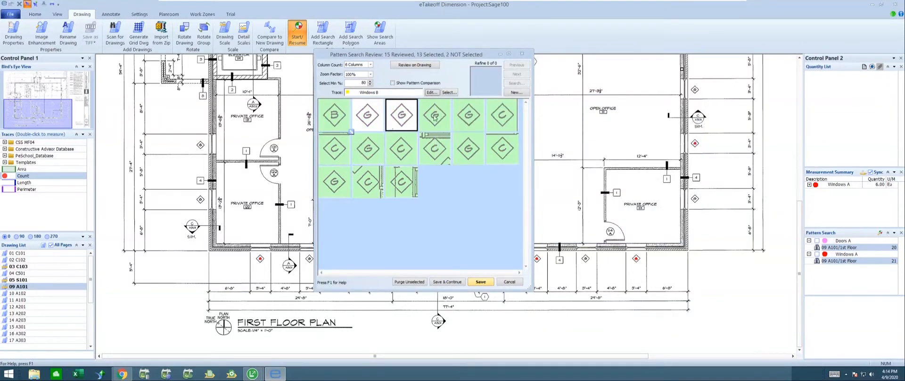
click(435, 118)
click(468, 115)
click(502, 116)
click(502, 149)
click(468, 149)
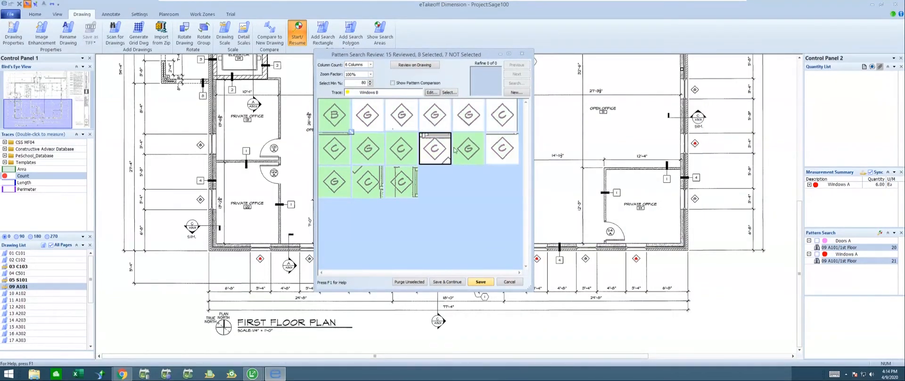
click(436, 149)
click(407, 150)
click(368, 148)
click(334, 148)
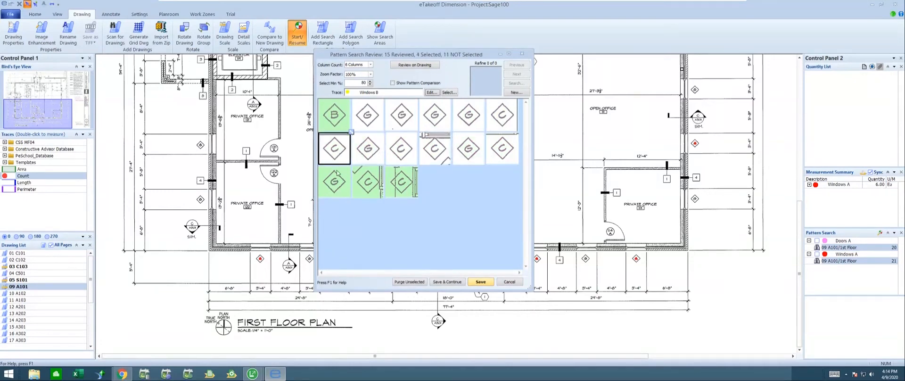
click(347, 183)
click(379, 180)
click(400, 179)
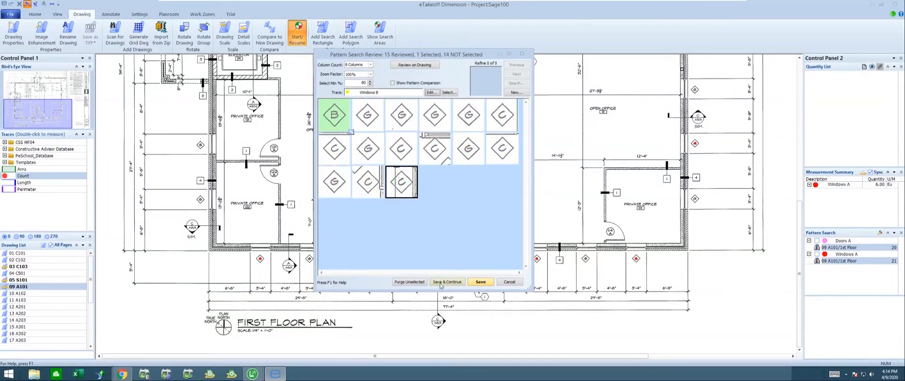
click(446, 282)
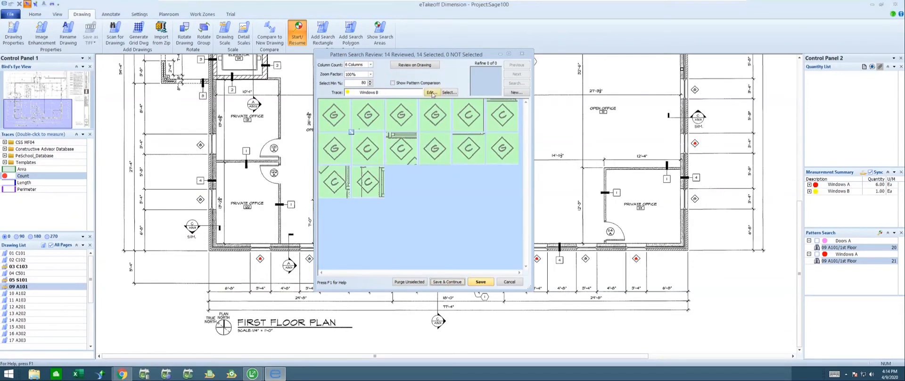
Step: Rename the trace for the remaining matches as "Windows G" and set its point colour to lime green
click(432, 93)
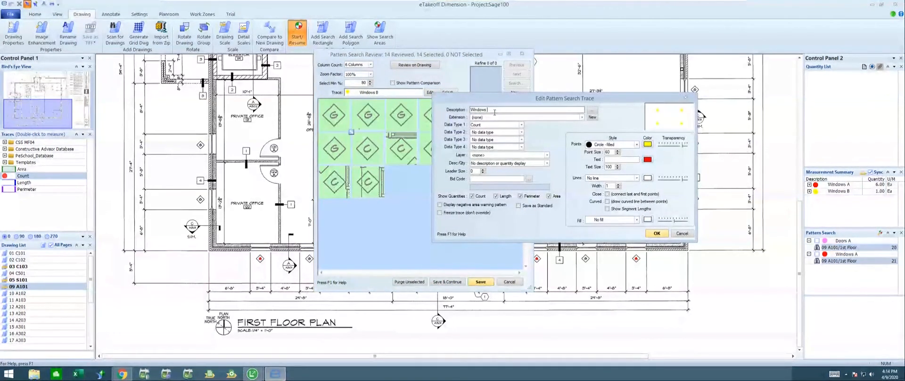
text(G)
click(648, 144)
click(550, 138)
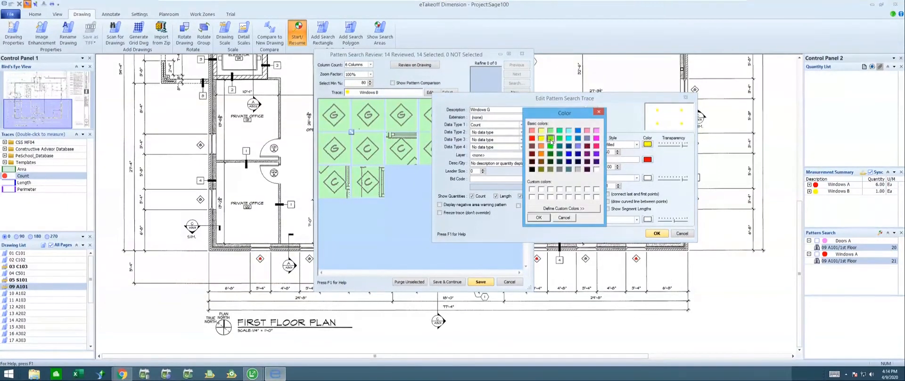
click(539, 218)
click(657, 233)
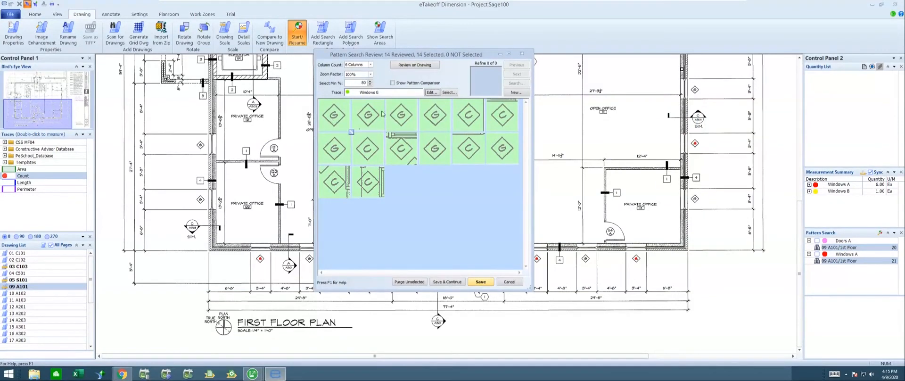
Step: Deselect all C matches, and save the G matches to Windows G while continuing the review
click(466, 118)
click(513, 124)
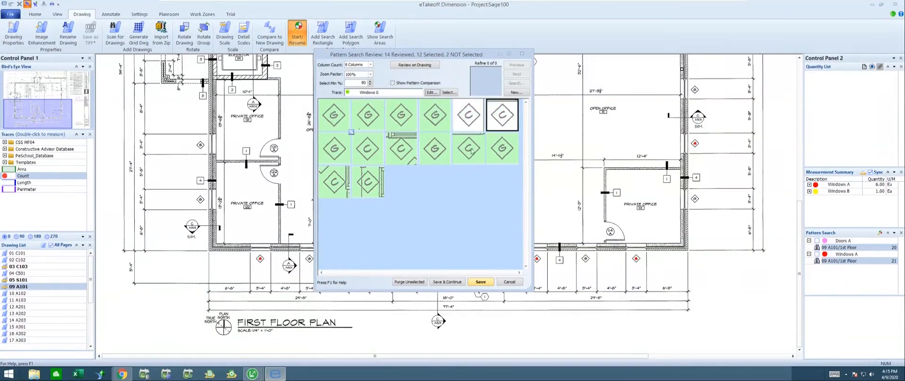
click(472, 151)
click(401, 152)
click(372, 155)
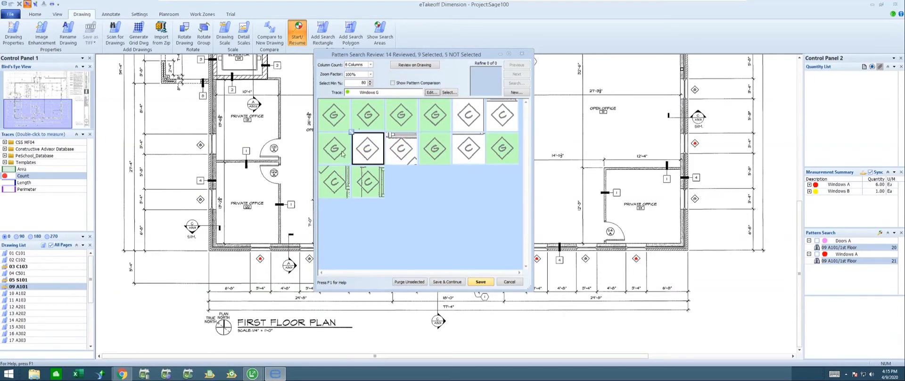
click(336, 183)
click(368, 182)
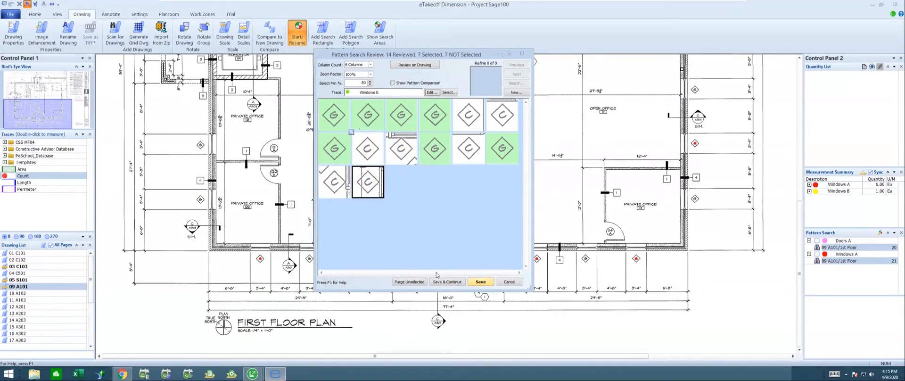
click(447, 282)
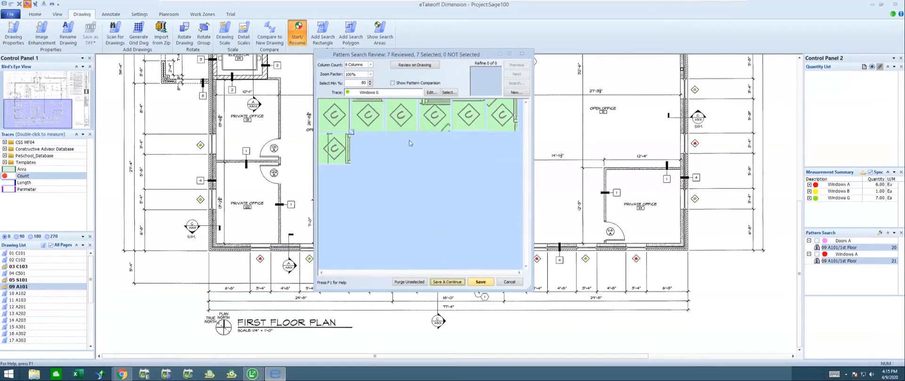
Step: Rename the trace for the remaining matches as "Windows C" and set its point colour to cyan
click(432, 93)
click(497, 111)
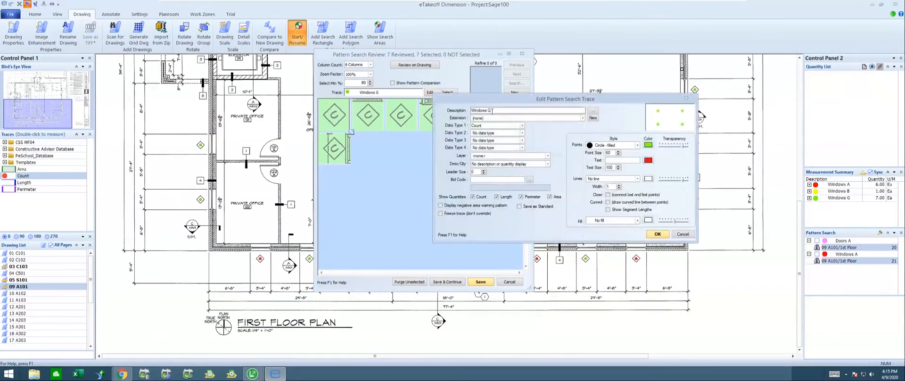
key(BackSpace)
text(C)
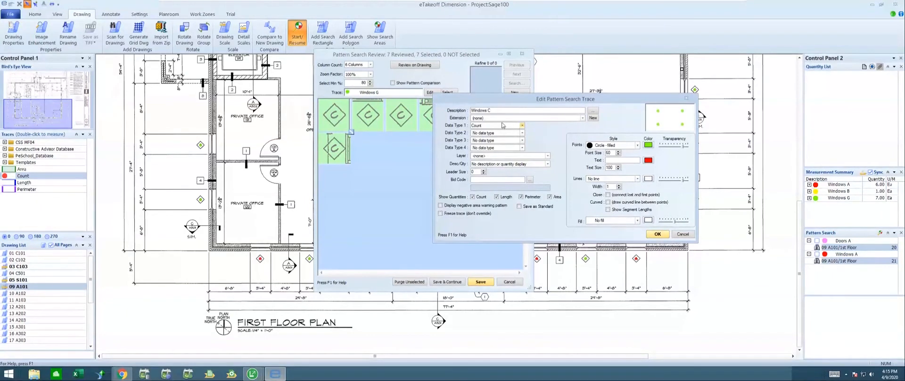
click(649, 145)
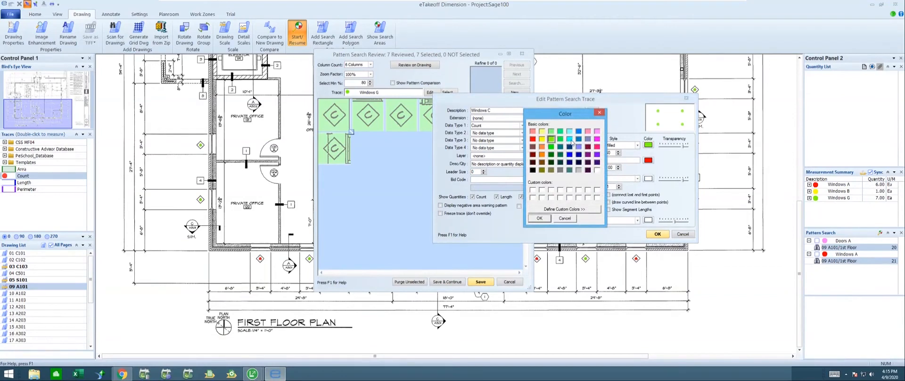
click(570, 139)
click(542, 218)
click(658, 235)
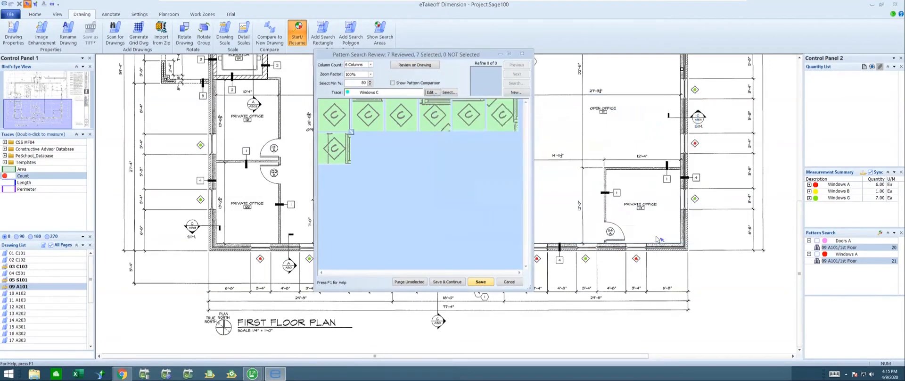
Step: Save the C matches to Windows C, finishing the review, and inspect the coloured window markers around the lobby
click(480, 282)
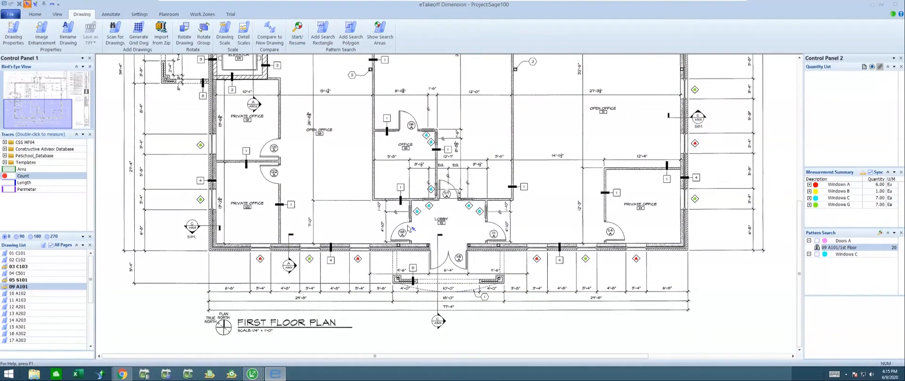
scroll(419, 215, up, 3)
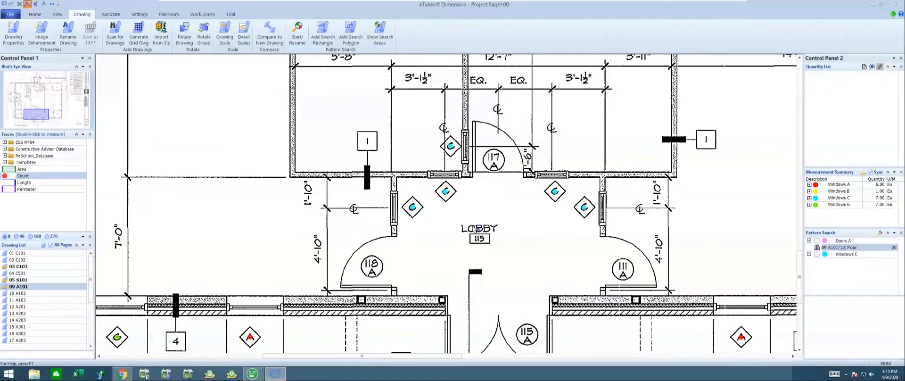
middle_drag(385, 259, 549, 181)
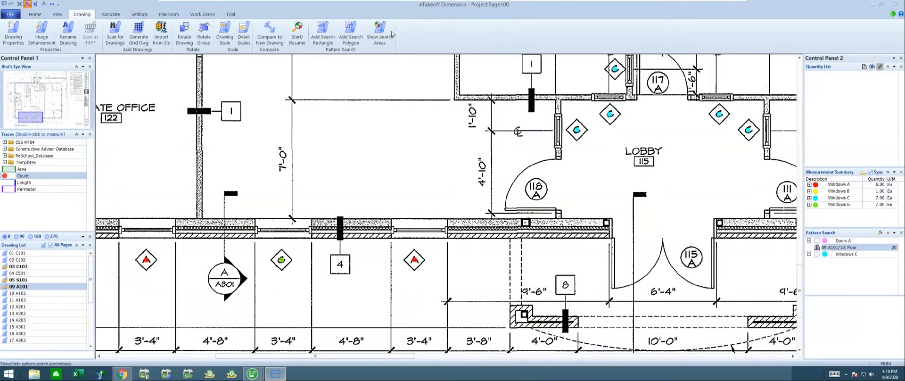
Step: Open the Measurement List, and switch to the Sage 100 9-5 Takeoffs window and maximize it
click(57, 14)
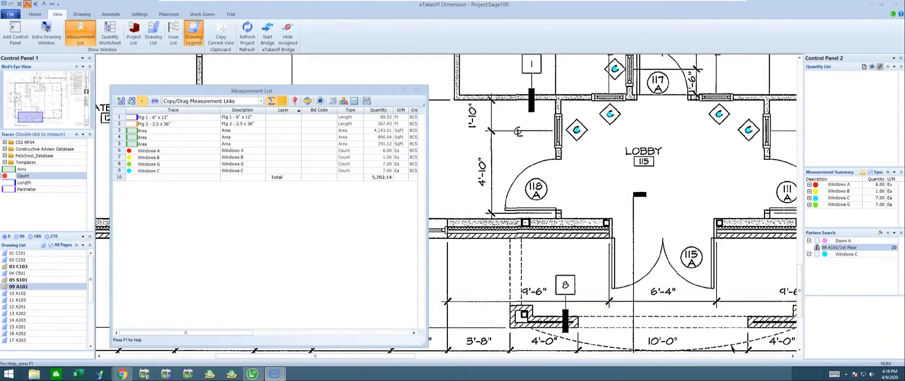
drag(293, 91, 576, 58)
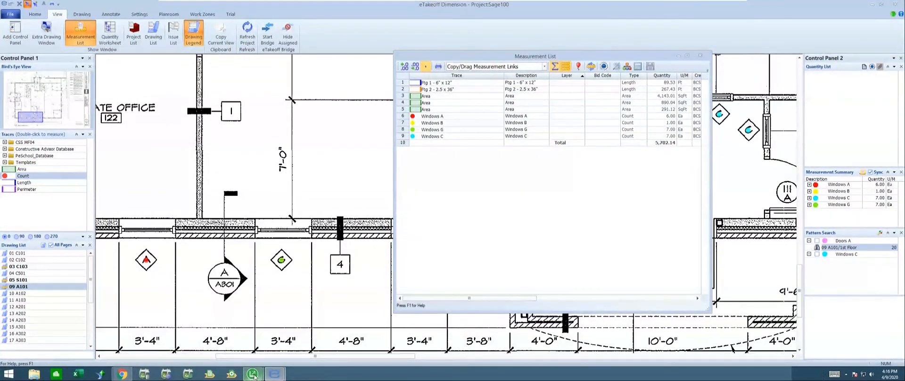
mouse_move(253, 376)
click(286, 330)
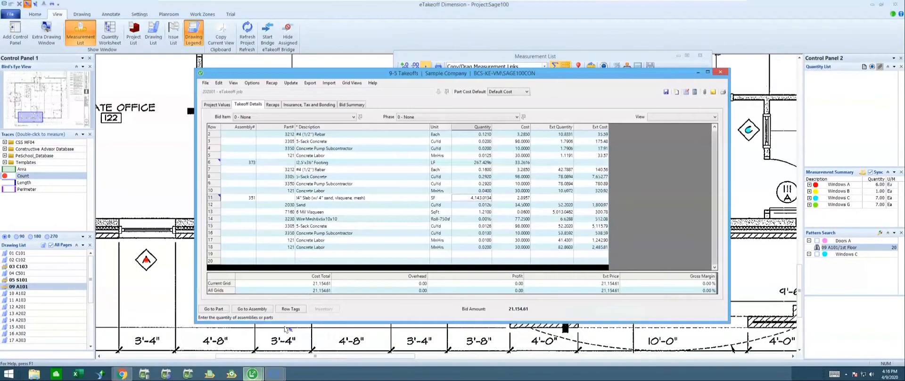
drag(379, 76, 316, 81)
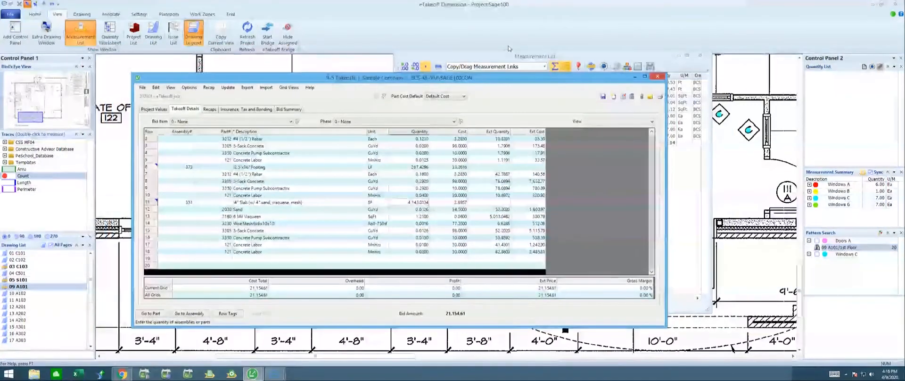
click(645, 76)
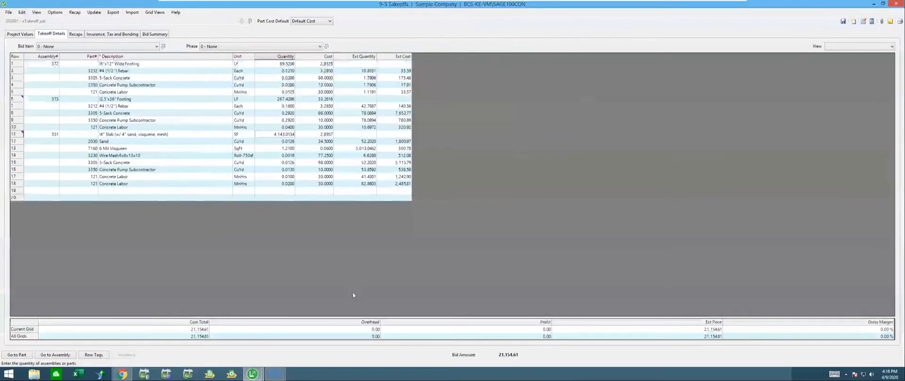
Step: Bring the Measurement List over the takeoff grid and keep it on top of other windows
mouse_move(274, 373)
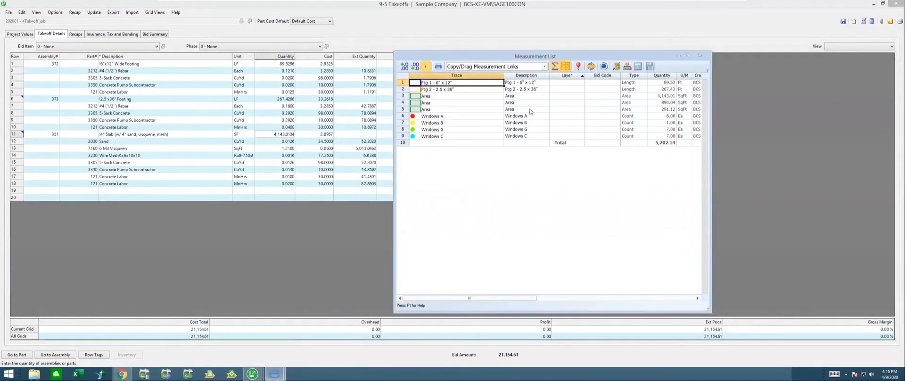
click(578, 68)
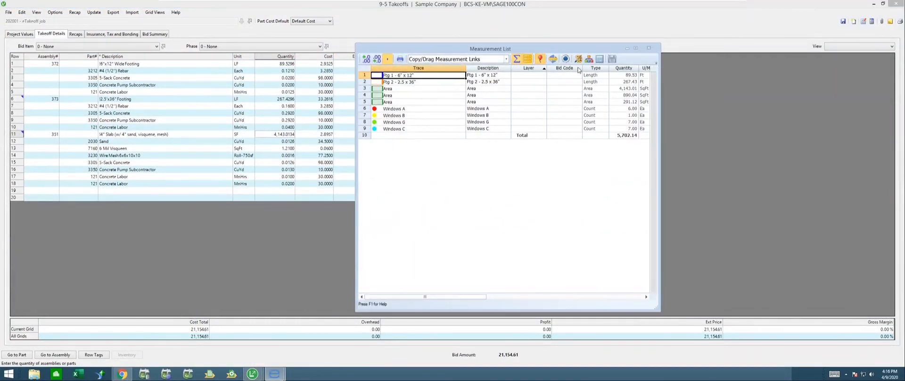
click(274, 239)
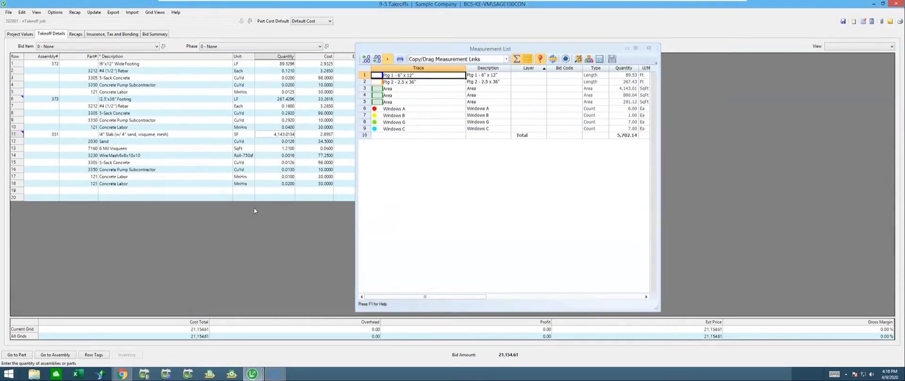
Step: Copy the linked Windows A, B, G and C quantities from the Measurement List into the takeoff grid, starting at empty row 19
click(237, 141)
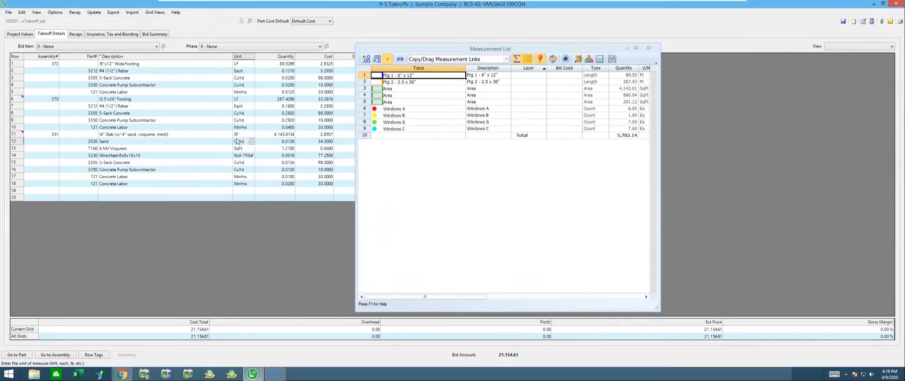
click(105, 191)
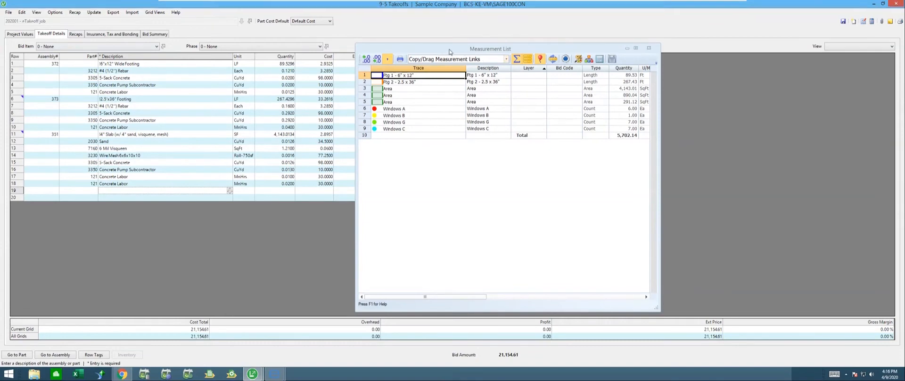
drag(450, 50, 623, 40)
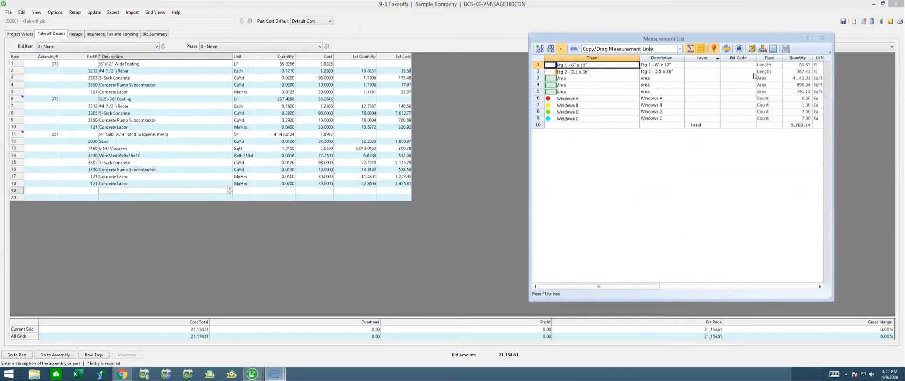
click(802, 98)
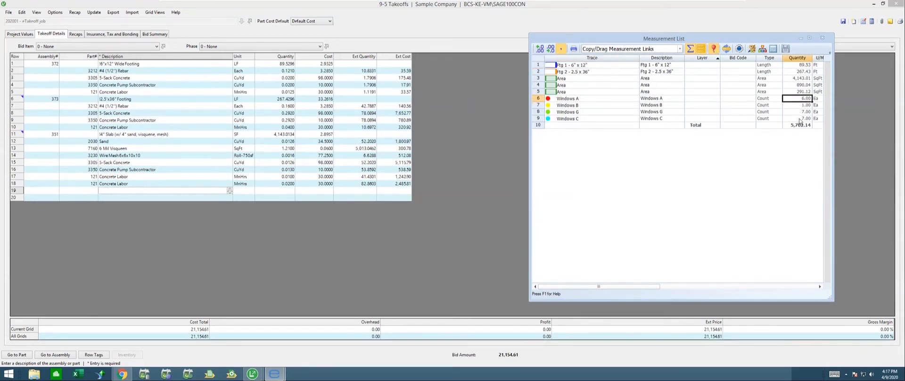
shift+click(799, 119)
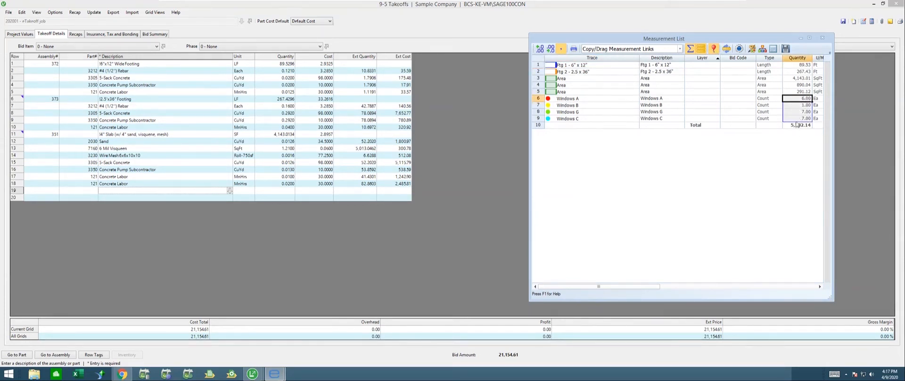
drag(797, 120, 165, 194)
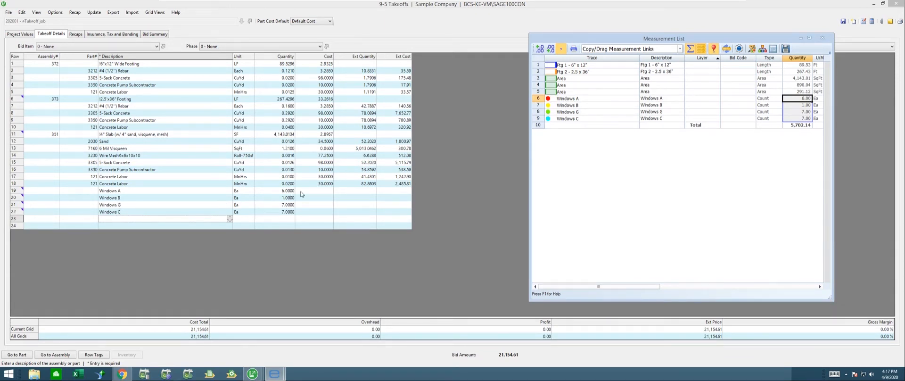
Step: Assign part 8504, 1'x2' Window, from the parts lookup to the Windows A row of the takeoff grid
click(266, 191)
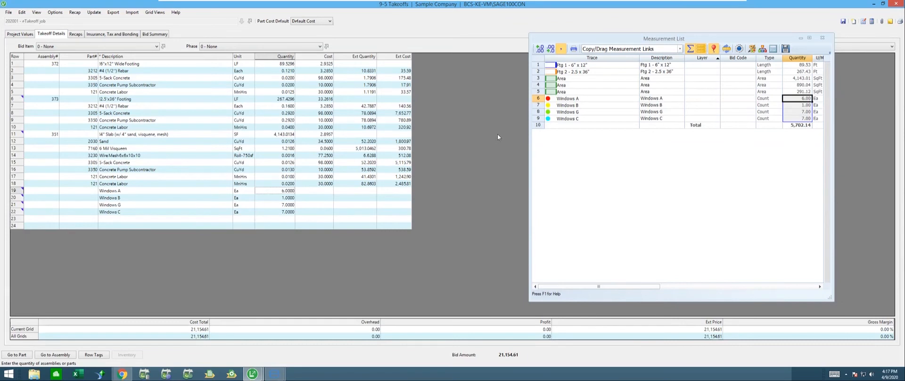
click(119, 191)
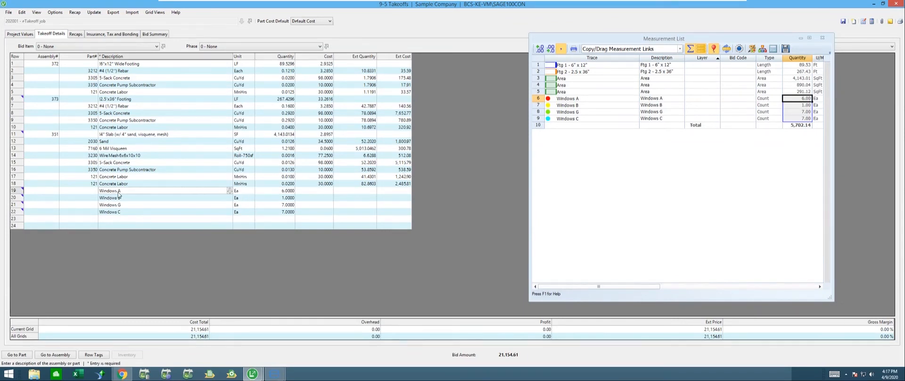
click(89, 191)
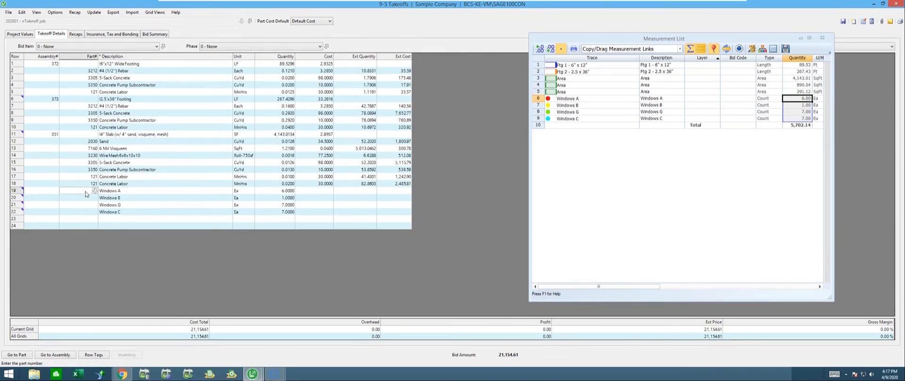
click(94, 191)
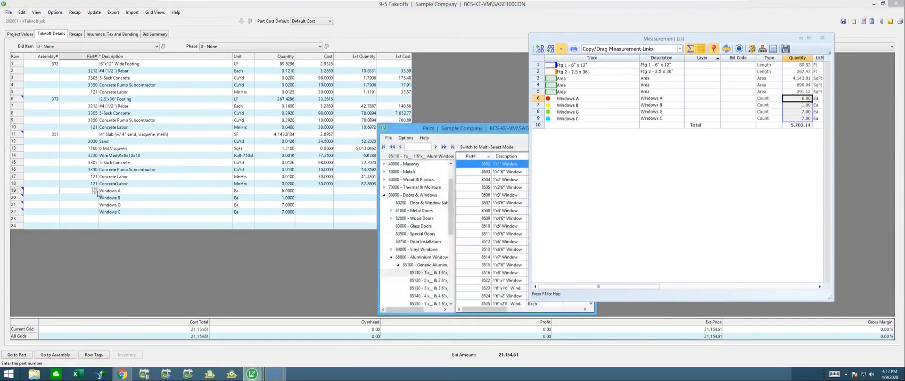
drag(490, 135, 377, 69)
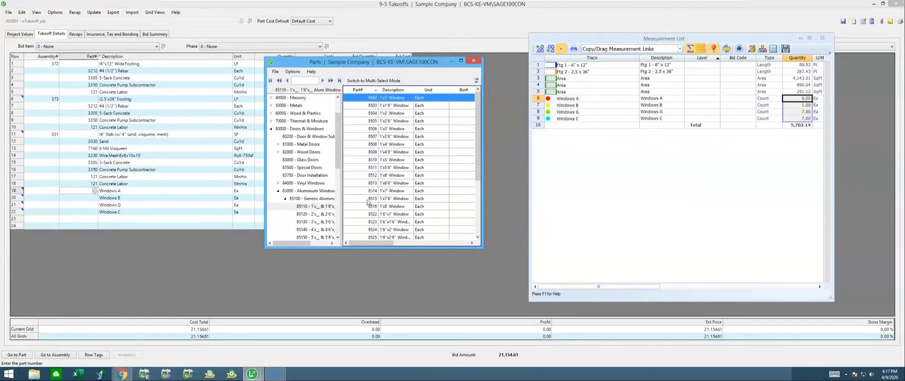
click(365, 114)
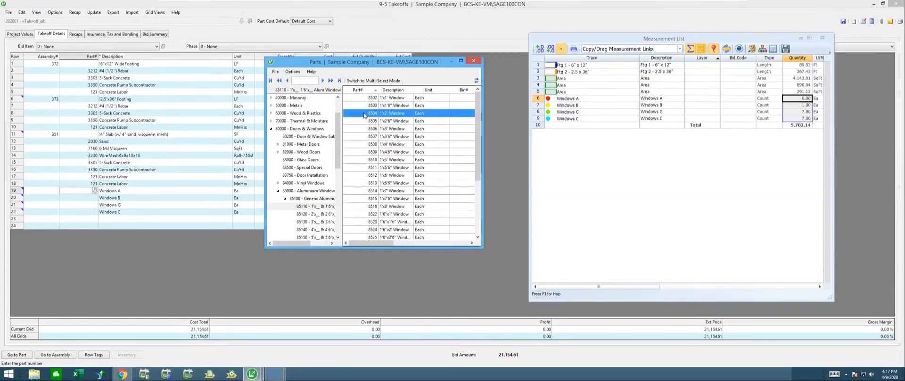
double_click(365, 115)
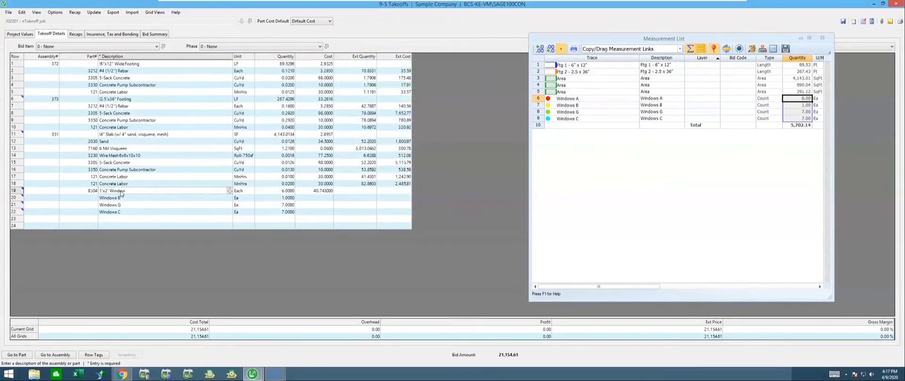
Step: Check the quantity and cost cells of the 1'x2' Window row and the cost cell of the Windows B row
click(274, 192)
click(324, 191)
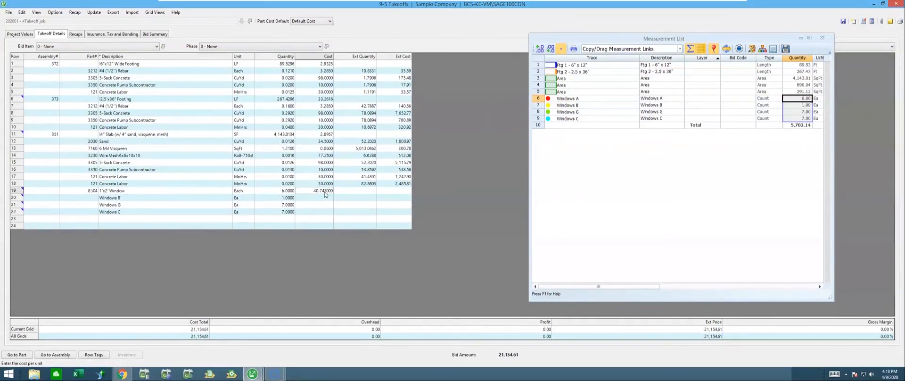
click(114, 199)
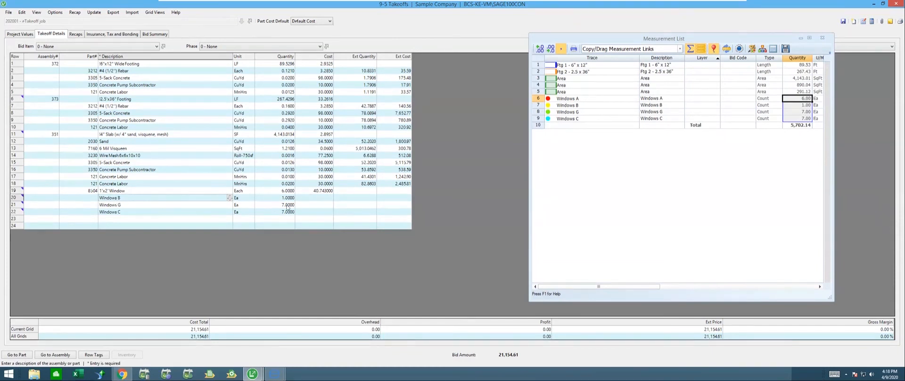
click(316, 199)
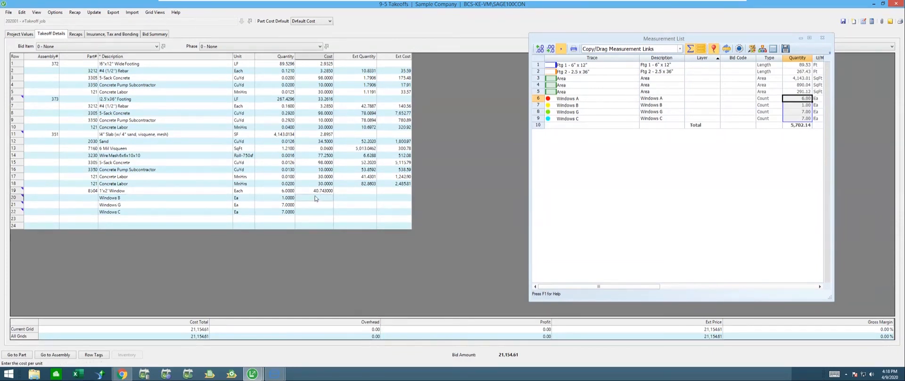
Step: Set the unit cost of the Windows B row in the takeoff grid to 75
text(75)
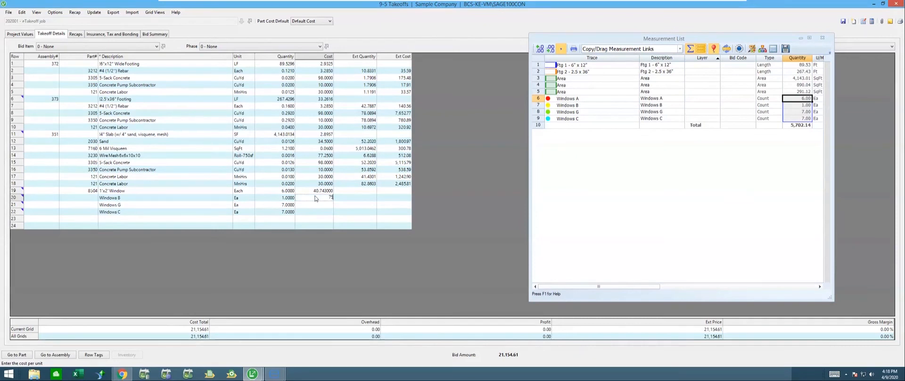
key(Tab)
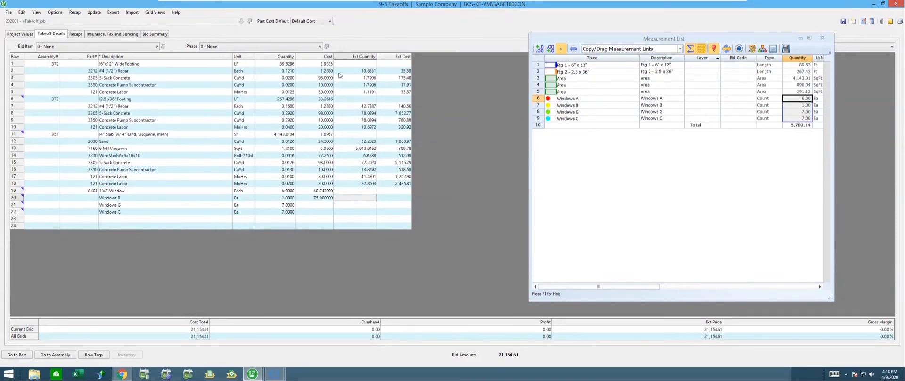
Step: Stop keeping the Measurement List on top, minimize it, and recalculate the takeoff grid's extended quantities and costs
click(714, 52)
click(700, 55)
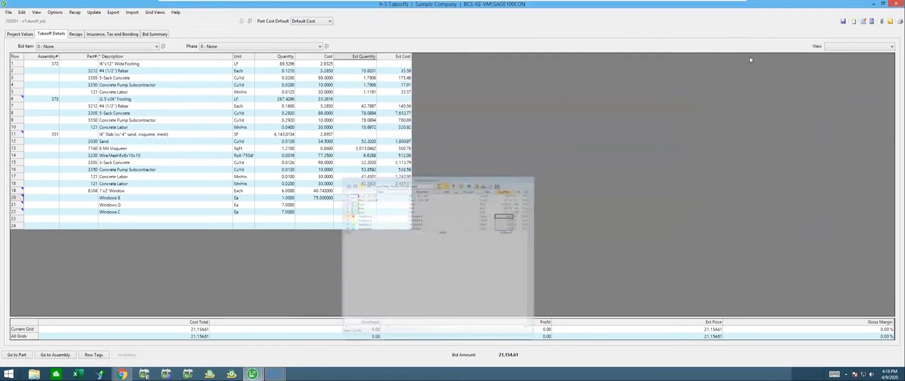
click(871, 23)
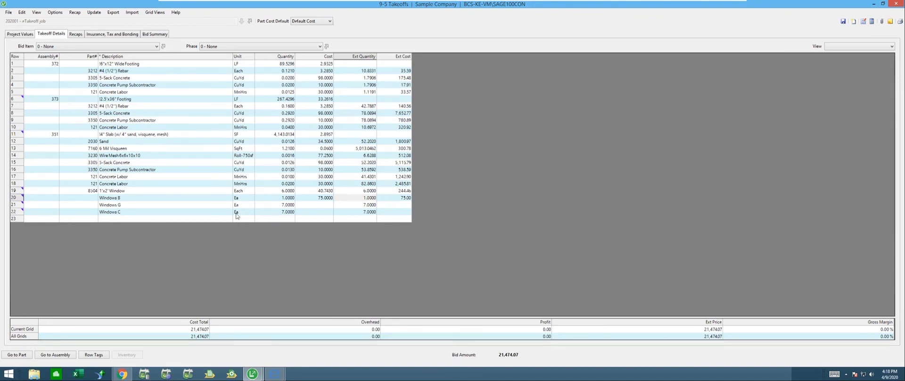
Step: Check the linked quantity cells of the Windows B, Windows G and Windows C rows
click(285, 198)
click(287, 205)
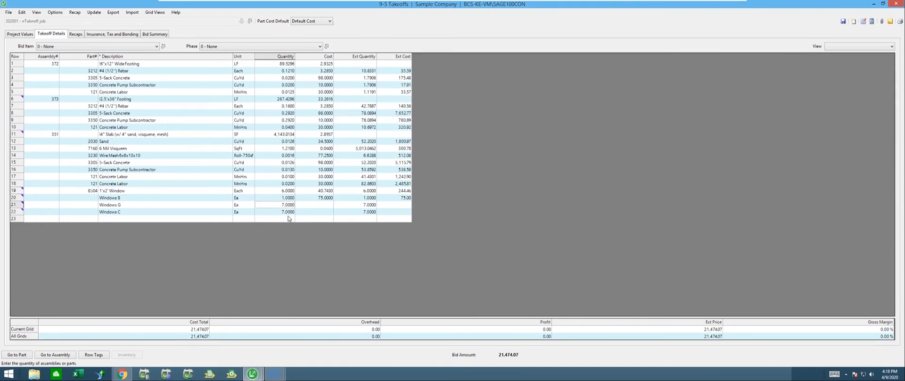
click(288, 211)
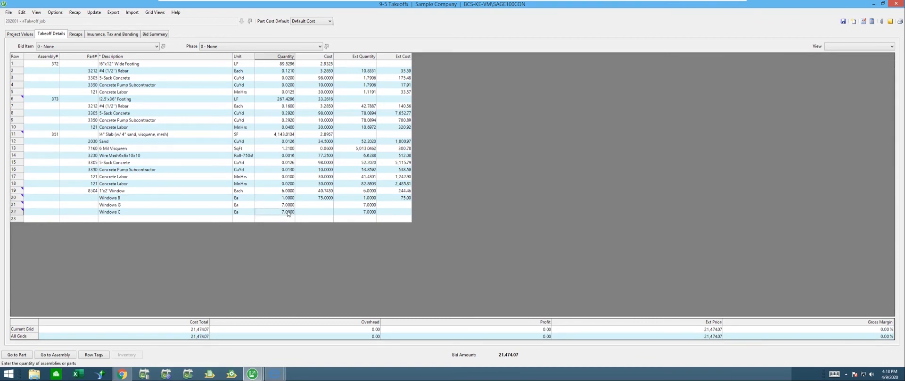